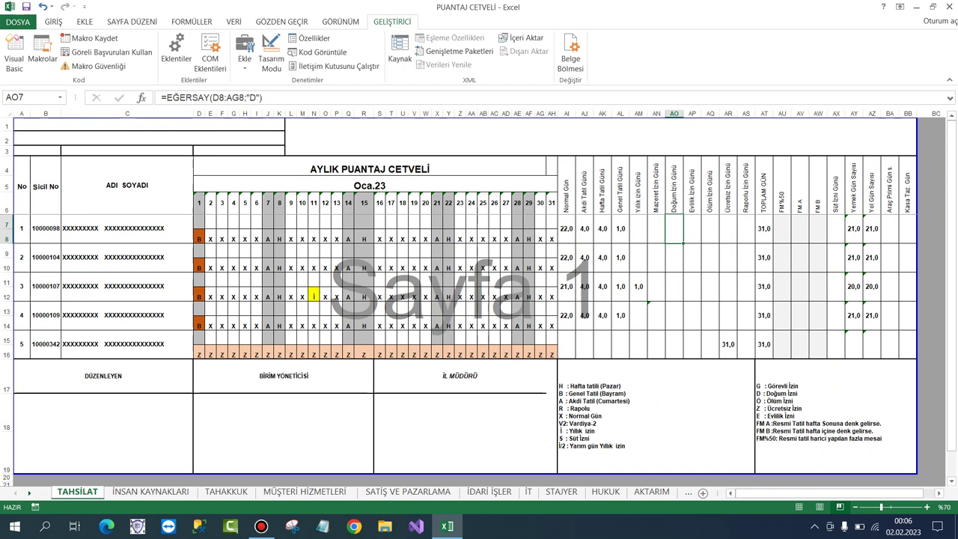
Browse the TAHSILAT, İNSAN KAYNAKLARI, TAHAKKUK and SATIŞ VE PAZARLAMA timesheets, ending on the AKTARIM sheet
{"action": "left_click", "coordinate": [283, 378]}
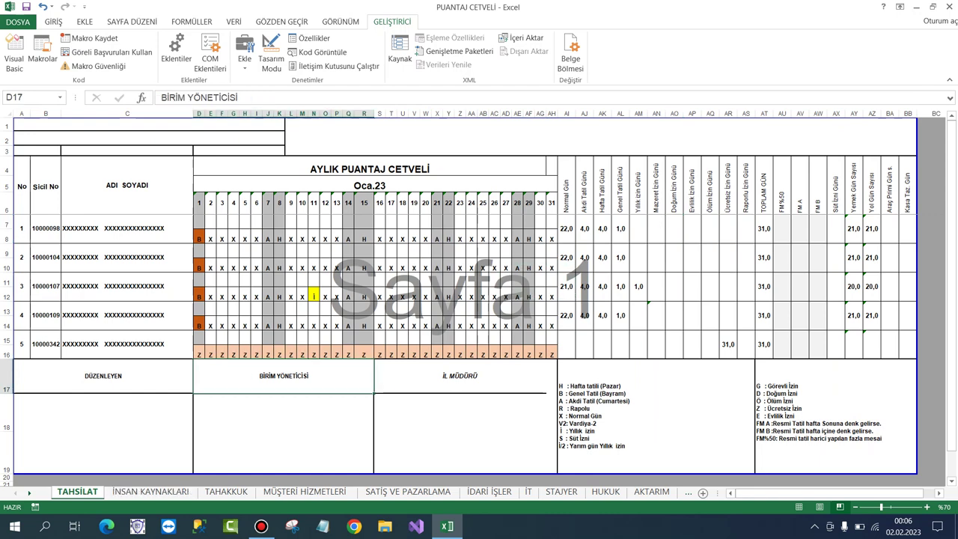
{"action": "left_click", "coordinate": [150, 492]}
{"action": "key", "text": "ctrl+Page_Down"}
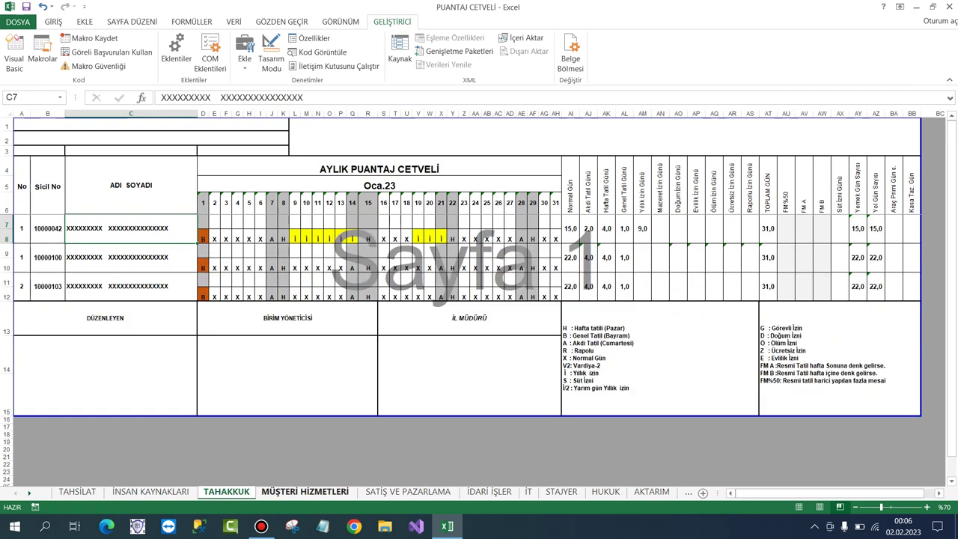
{"action": "key", "text": "ctrl+Page_Down"}
{"action": "key", "text": "ctrl+Page_Up"}
{"action": "key", "text": "ctrl+Page_Up"}
{"action": "key", "text": "ctrl+Page_Up"}
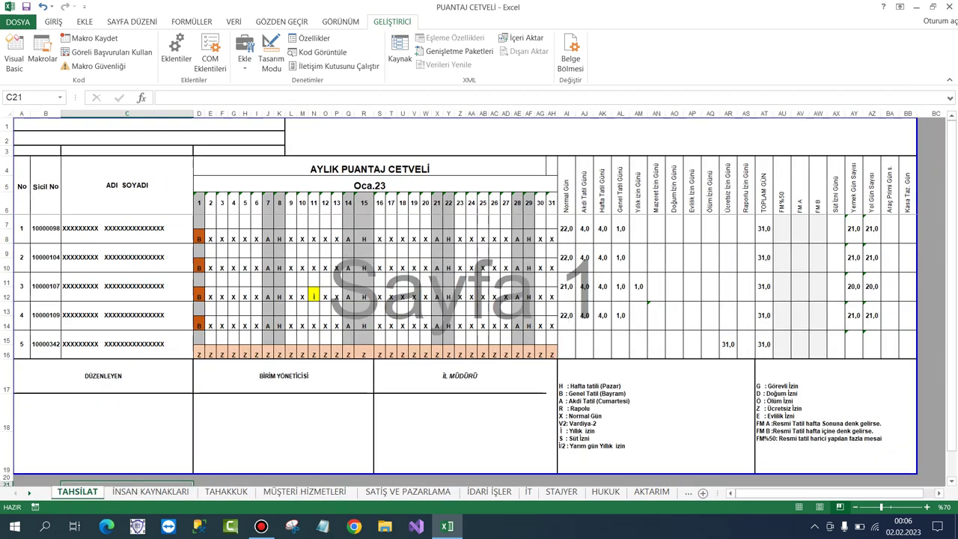
{"action": "key", "text": "ctrl+Page_Down"}
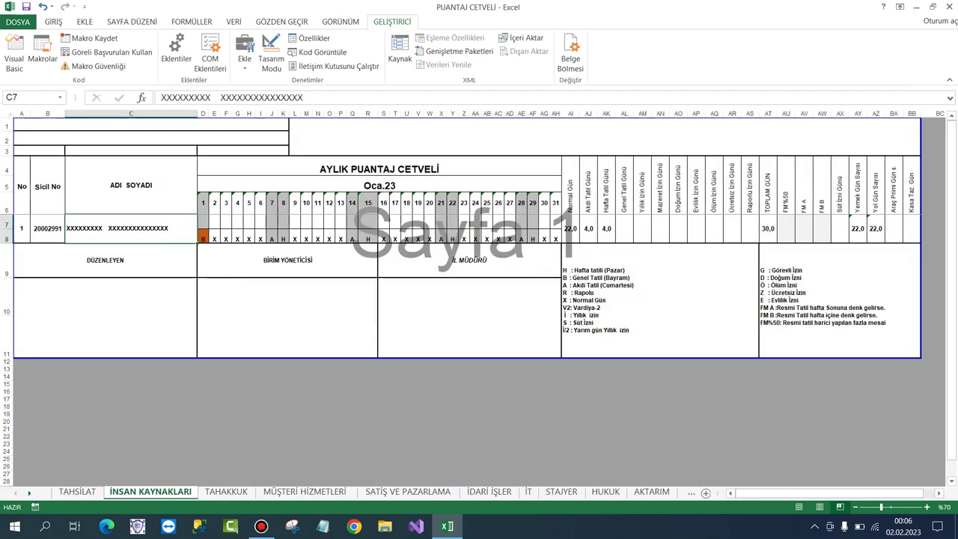
{"action": "key", "text": "ctrl+Page_Down"}
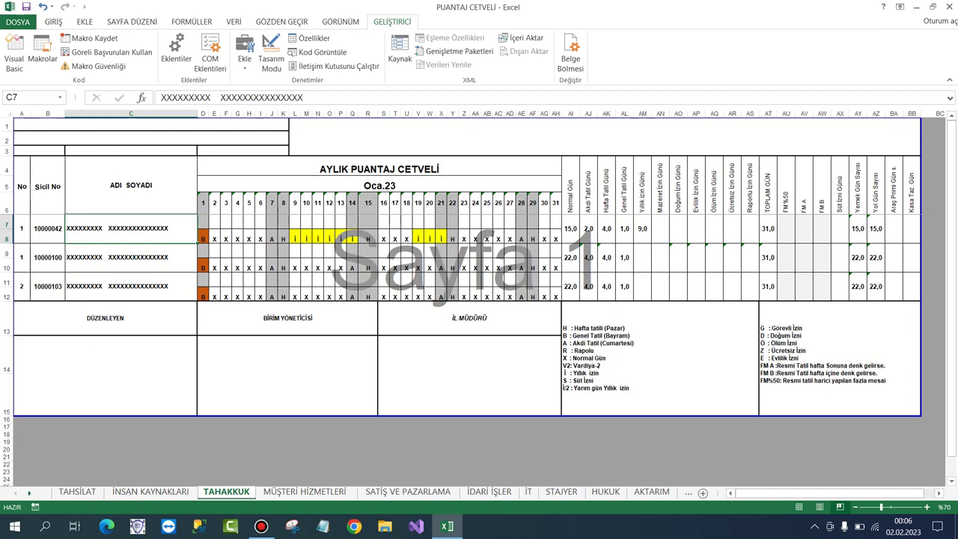
{"action": "left_click", "coordinate": [408, 492]}
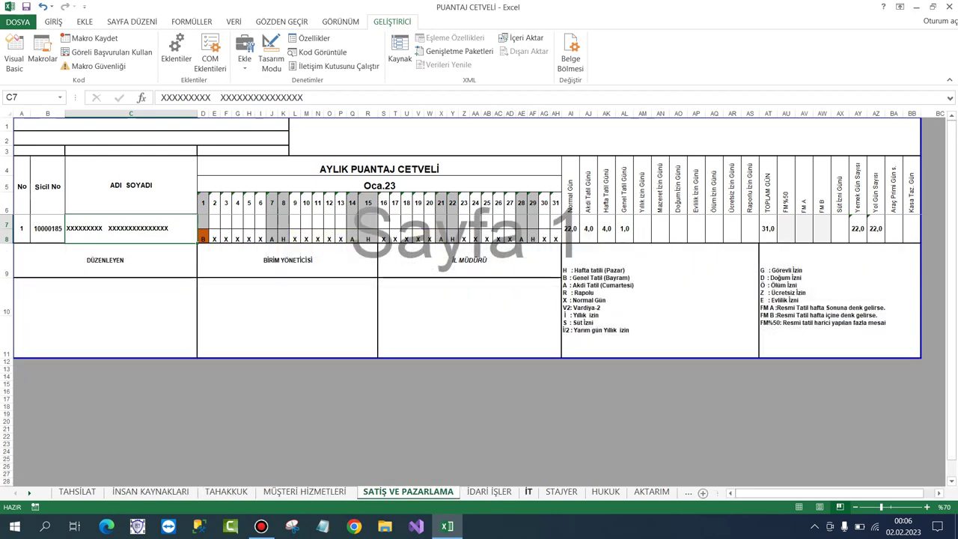
{"action": "left_click", "coordinate": [652, 492]}
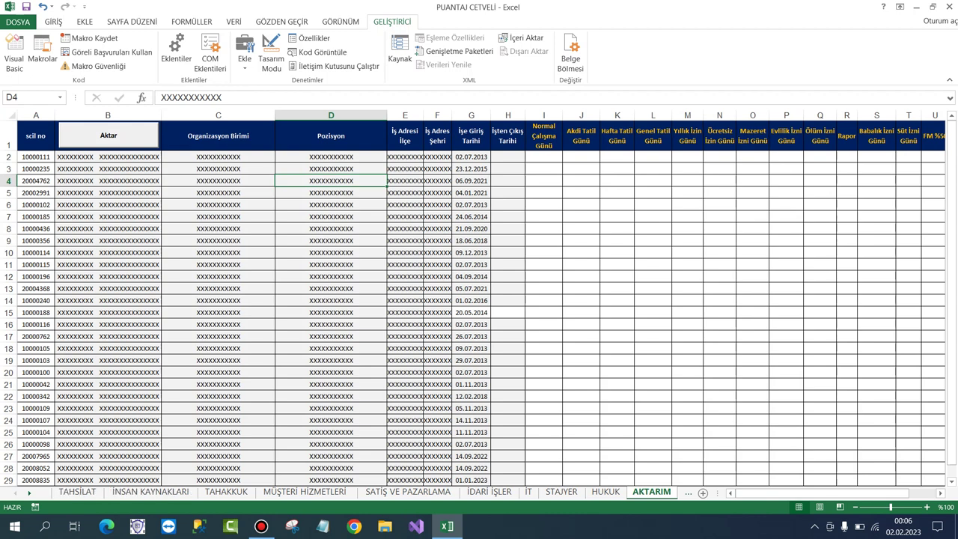
Run the Aktar macro, answer Evet, and dismiss the Aktarım Tamamlandı message to fill columns I–T
{"action": "left_click", "coordinate": [543, 157]}
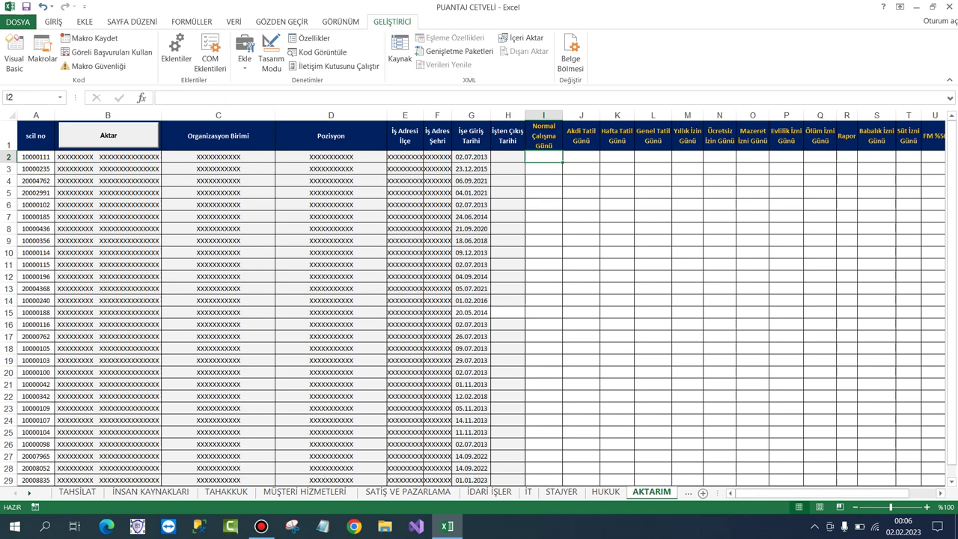
{"action": "left_click", "coordinate": [108, 136]}
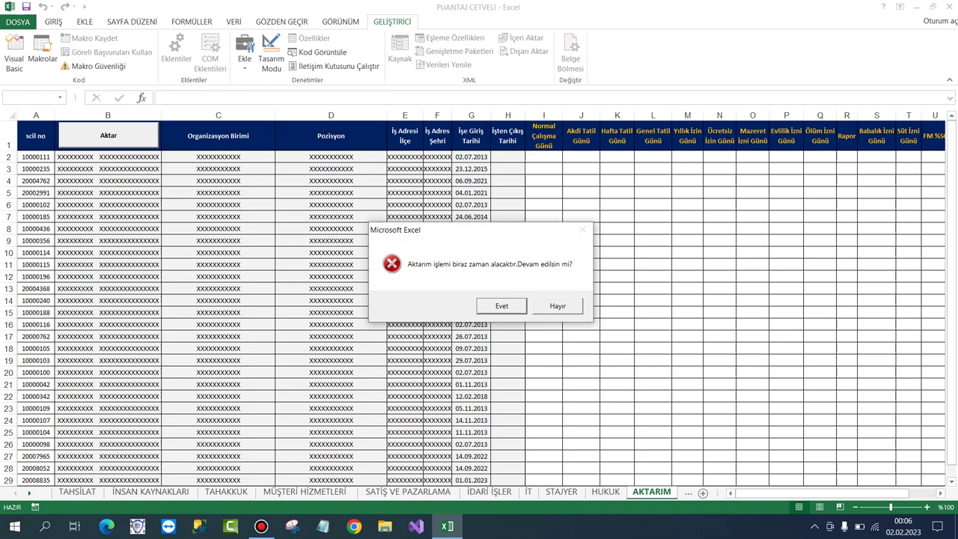
{"action": "left_click", "coordinate": [501, 305]}
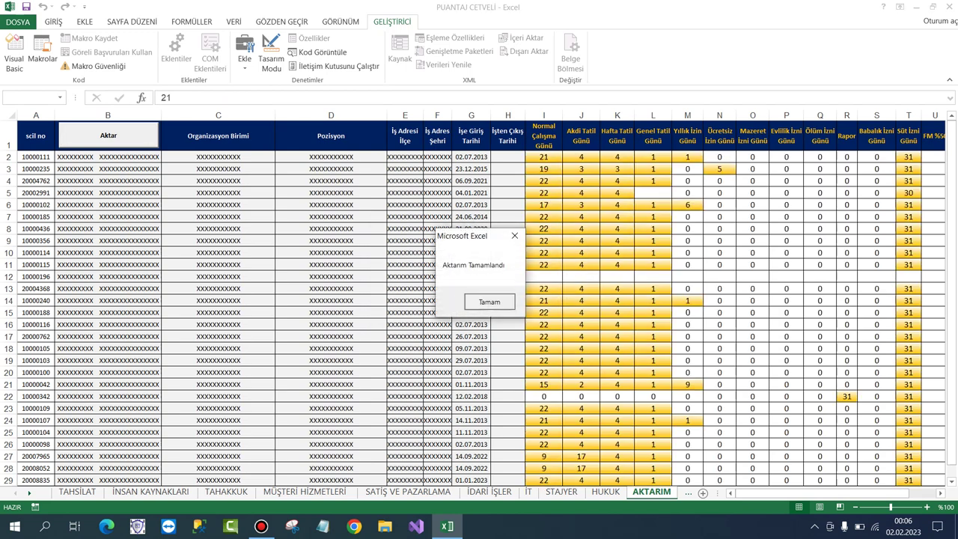
{"action": "key", "text": "Return"}
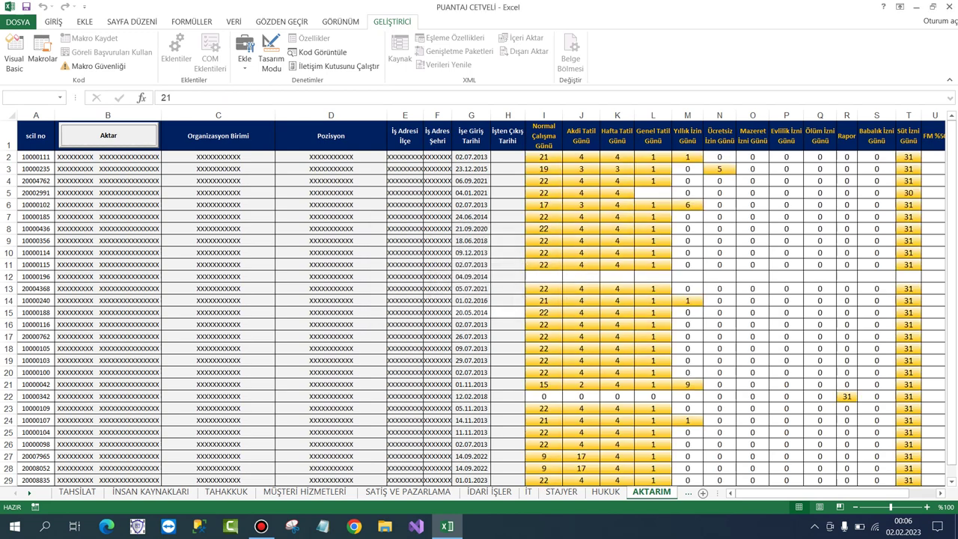
{"action": "key", "text": "Home"}
{"action": "key", "text": "Down"}
{"action": "key", "text": "Down"}
{"action": "key", "text": "Down"}
{"action": "key", "text": "Down"}
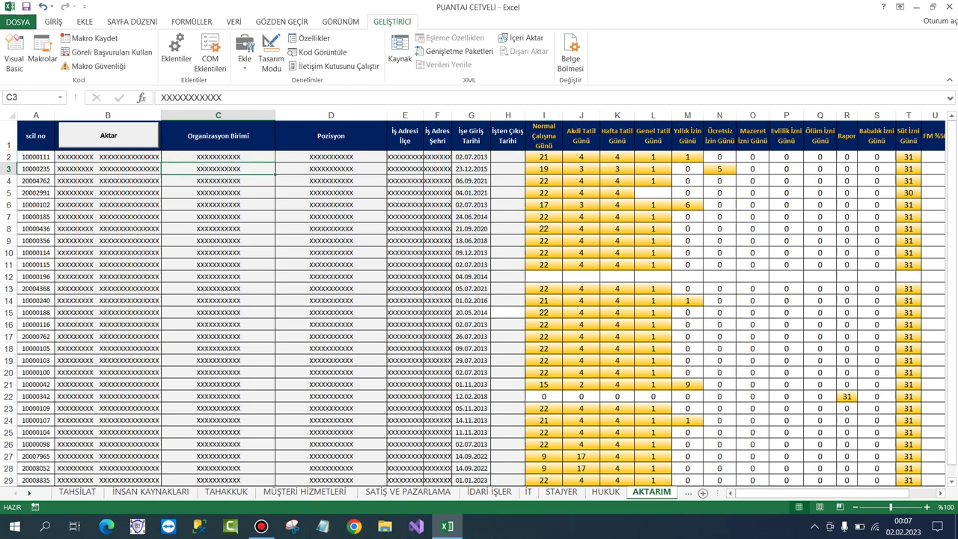
Select the employee id list in column A from A2 downward, then return to A2
{"action": "key", "text": "ctrl+Home"}
{"action": "key", "text": "shift+Down"}
{"action": "key", "text": "shift+Down"}
{"action": "key", "text": "shift+Down"}
{"action": "key", "text": "shift+Down"}
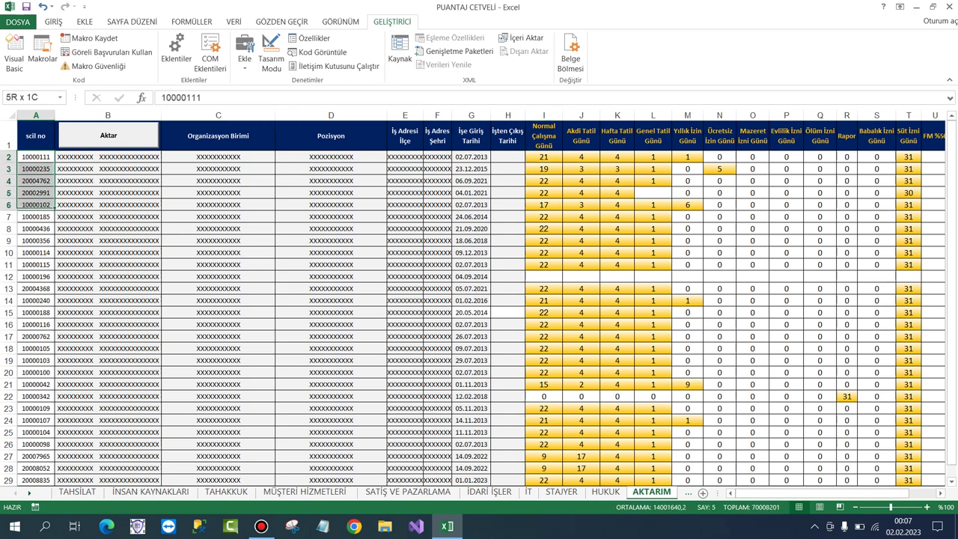
{"action": "key", "text": "shift+Down"}
{"action": "key", "text": "shift+Down"}
{"action": "key", "text": "shift+Down"}
{"action": "key", "text": "shift+Down"}
{"action": "key", "text": "shift+Down"}
{"action": "key", "text": "shift+Down"}
{"action": "key", "text": "shift+Down"}
{"action": "key", "text": "shift+Down"}
{"action": "key", "text": "shift+Down"}
{"action": "key", "text": "shift+Down"}
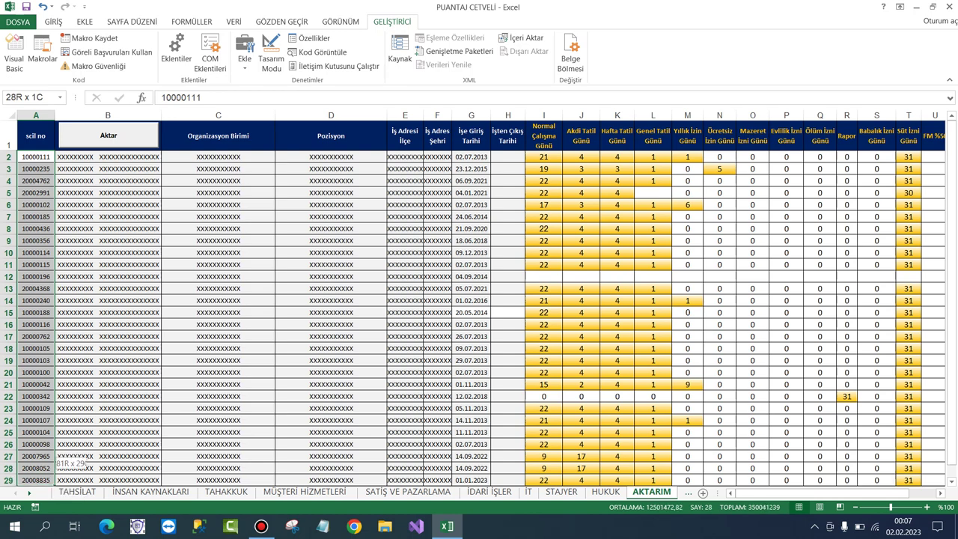
{"action": "key", "text": "shift+Down"}
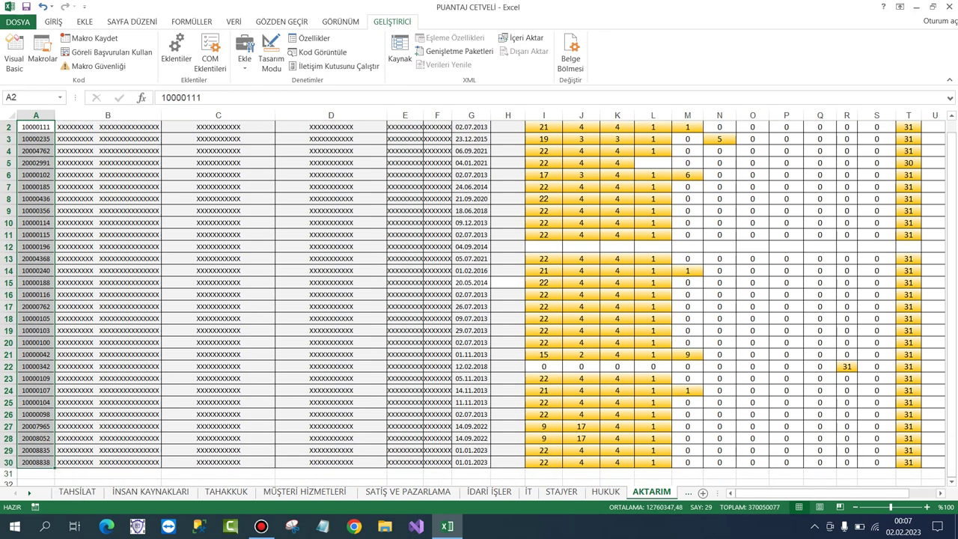
{"action": "scroll", "coordinate": [479, 299], "scroll_direction": "up", "scroll_amount": 1}
{"action": "left_click", "coordinate": [36, 157]}
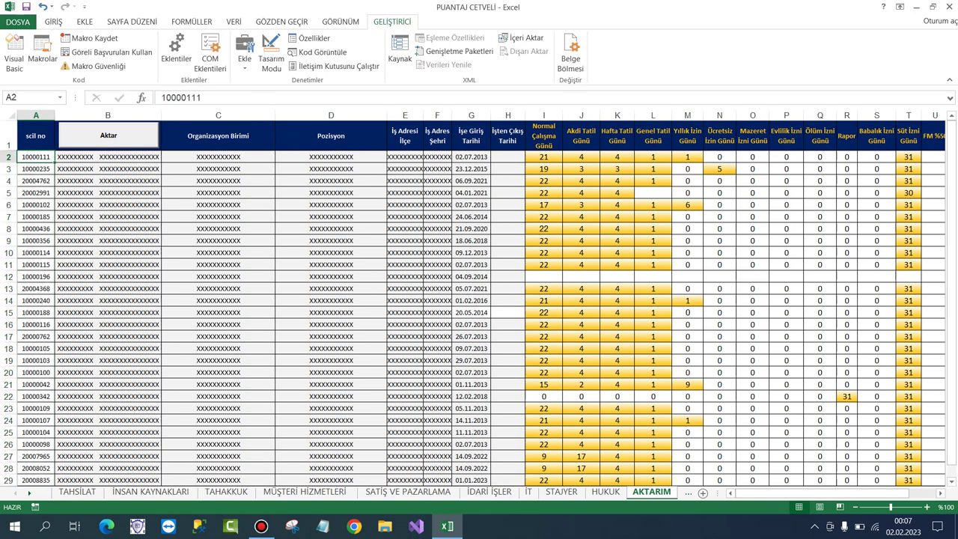
Compare with the first employee's TAHSILAT totals in AI7:BB8, then turn on design mode on AKTARIM
{"action": "left_click", "coordinate": [77, 492]}
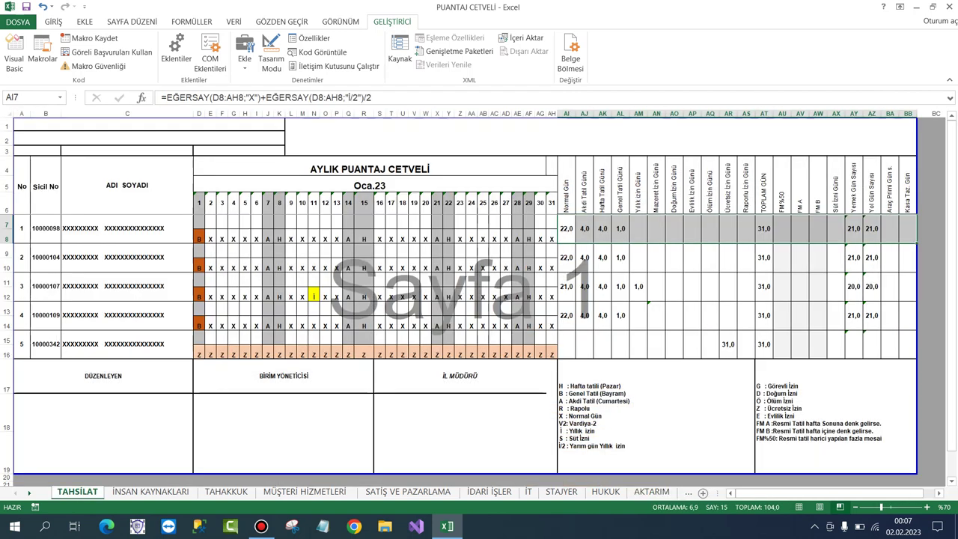
{"action": "left_click", "coordinate": [45, 229]}
{"action": "left_click_drag", "start_coordinate": [567, 228], "coordinate": [909, 232]}
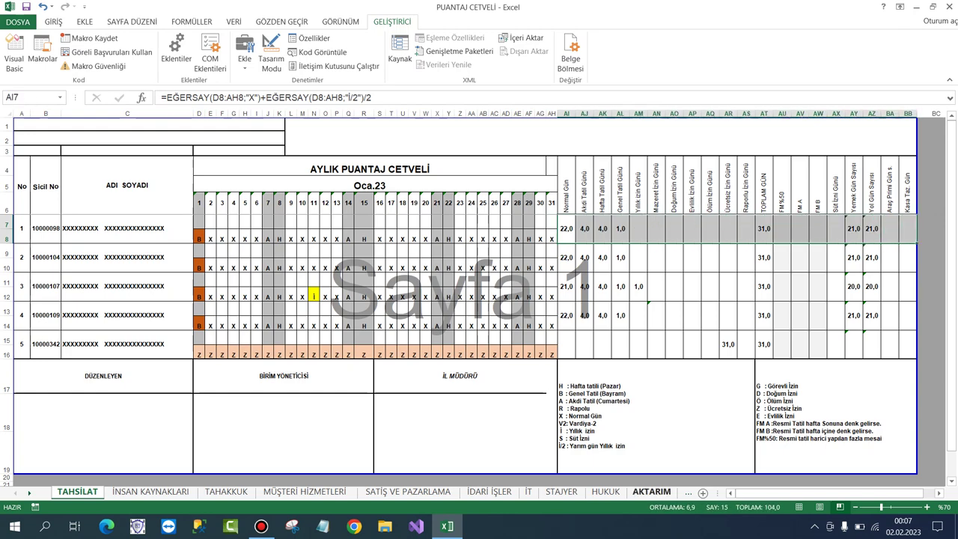
{"action": "left_click", "coordinate": [651, 492]}
{"action": "left_click", "coordinate": [271, 54]}
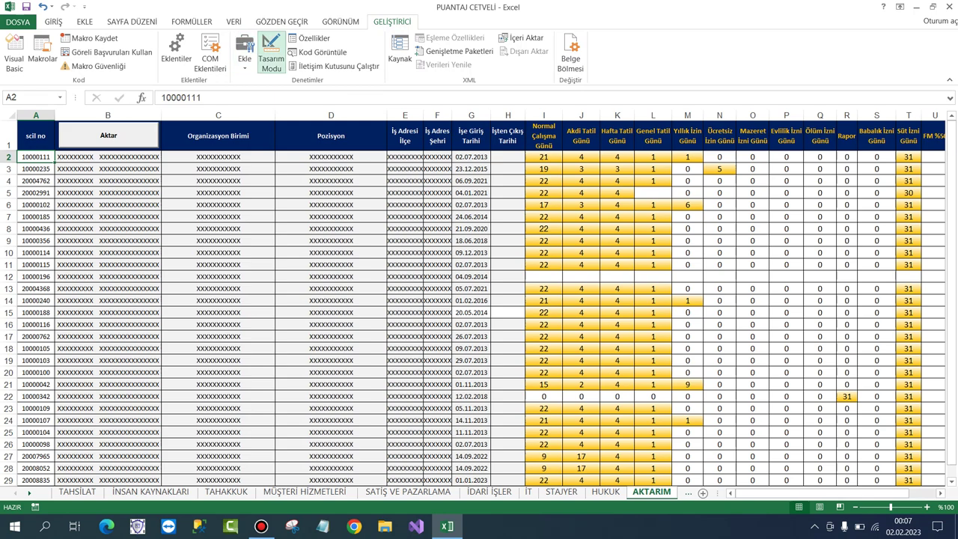
Open the Aktar button's code and review the Dim x, y, z declaration and the y and z loops
{"action": "double_click", "coordinate": [108, 135]}
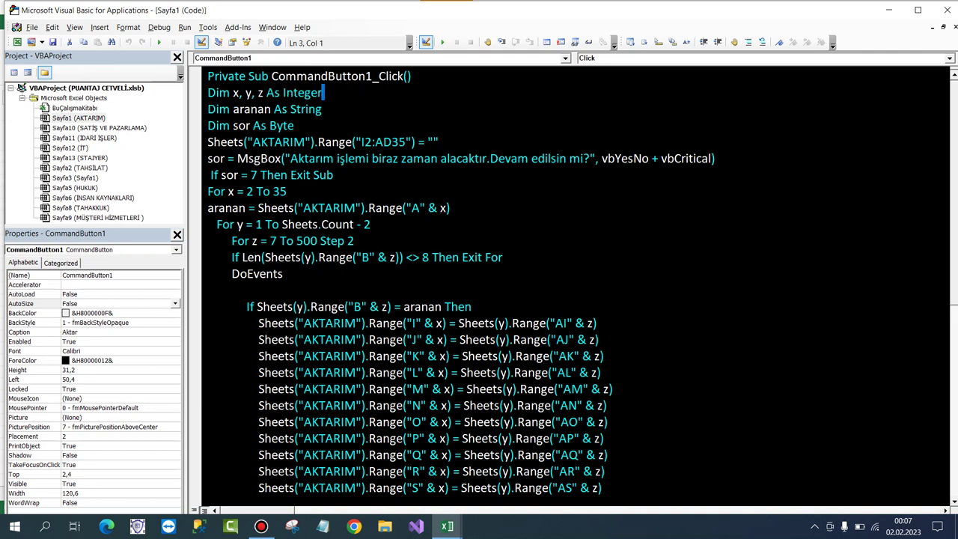
{"action": "left_click_drag", "start_coordinate": [322, 92], "coordinate": [207, 93]}
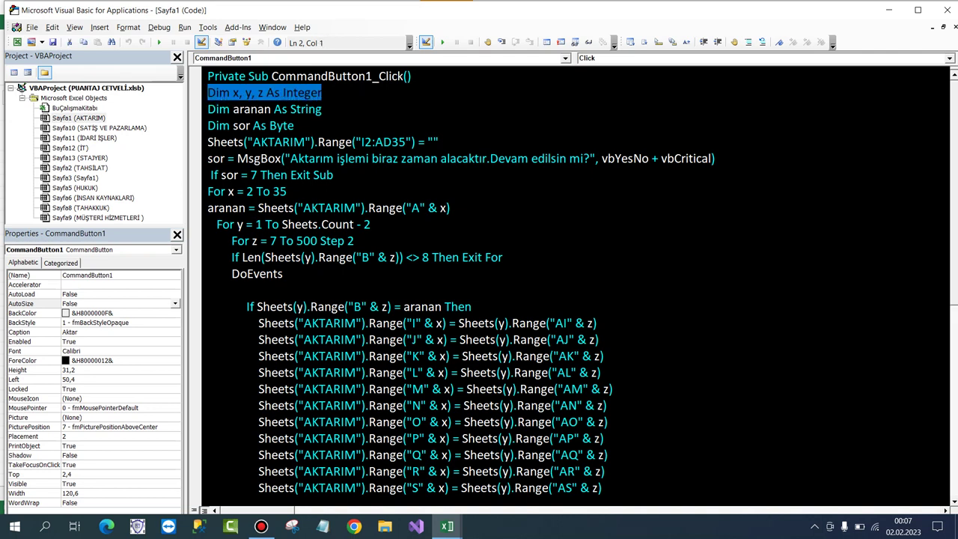
{"action": "double_click", "coordinate": [240, 225]}
{"action": "double_click", "coordinate": [248, 93]}
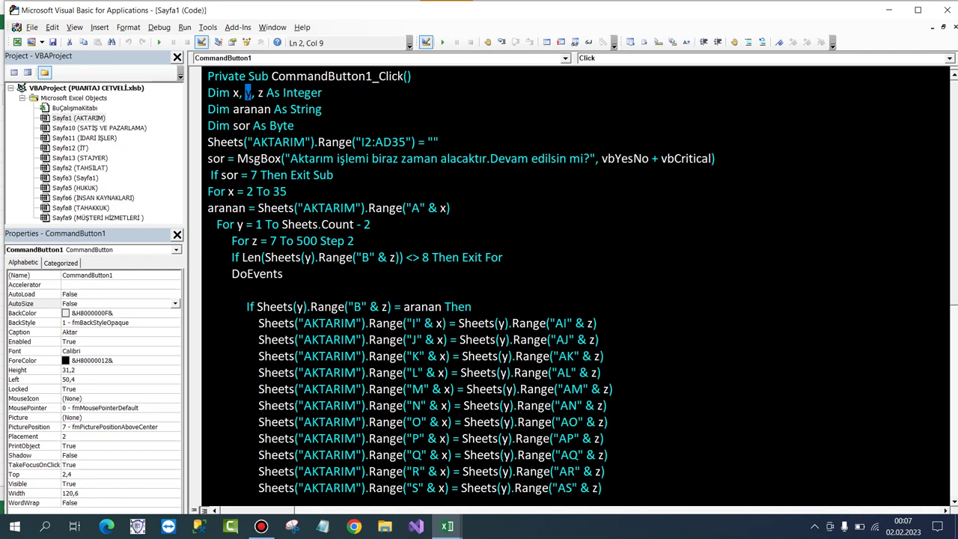
{"action": "double_click", "coordinate": [255, 241]}
{"action": "left_click", "coordinate": [264, 93]}
Review the Dim aranan and Dim sor lines, the MsgBox confirmation, and the I2:AD35 clearing line
{"action": "key", "text": "Down"}
{"action": "key", "text": "End"}
{"action": "key", "text": "shift+Home"}
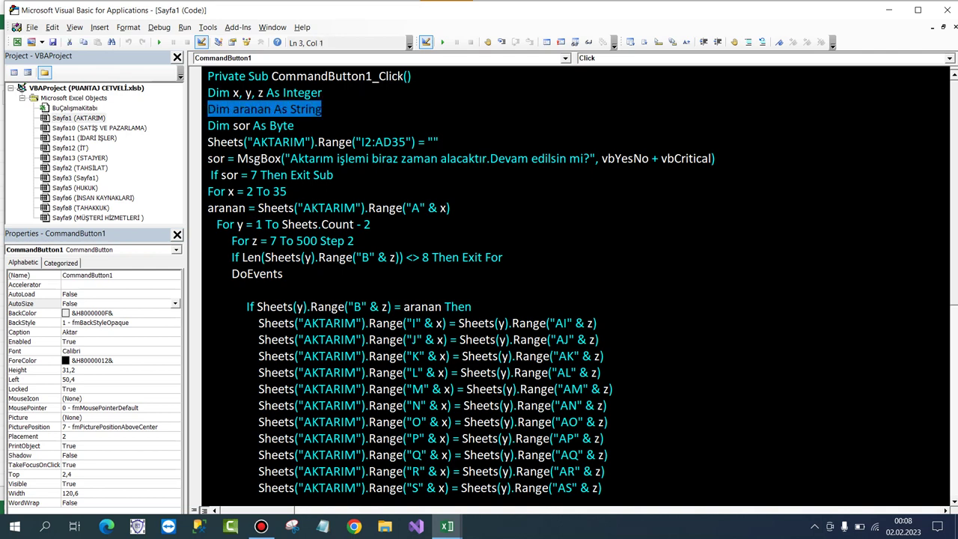
{"action": "key", "text": "Down"}
{"action": "key", "text": "Down"}
{"action": "key", "text": "Down"}
{"action": "key", "text": "ctrl+Right"}
{"action": "key", "text": "ctrl+Right"}
{"action": "key", "text": "shift+End"}
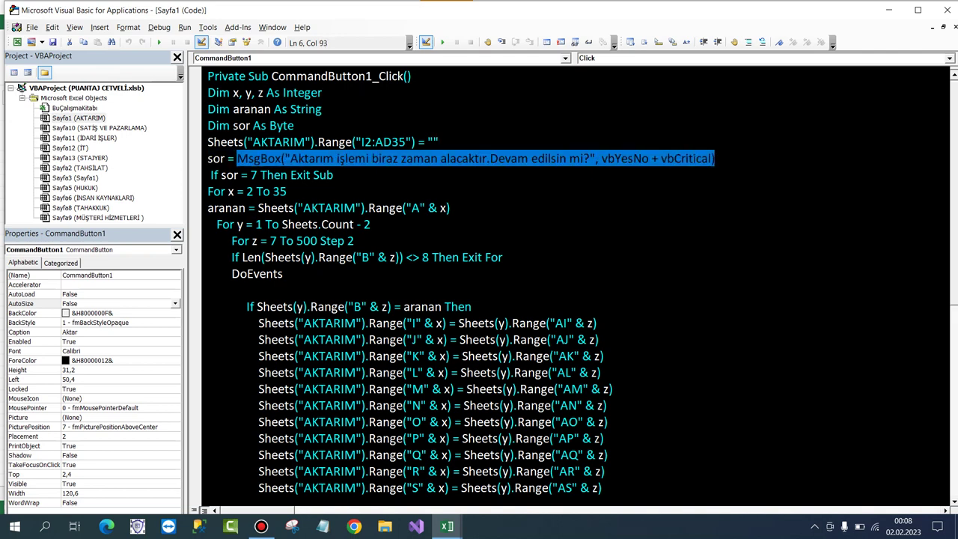
{"action": "double_click", "coordinate": [216, 158]}
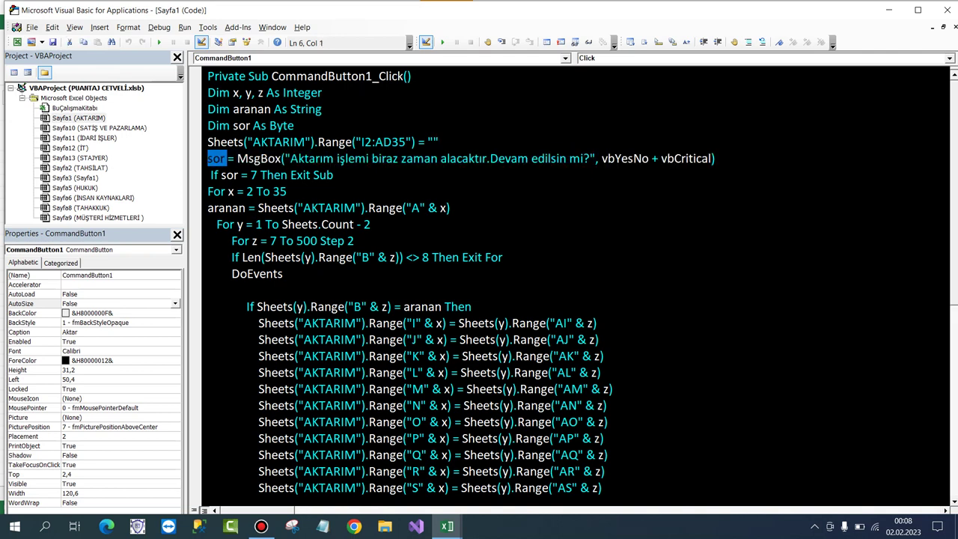
{"action": "left_click_drag", "start_coordinate": [295, 125], "coordinate": [208, 125]}
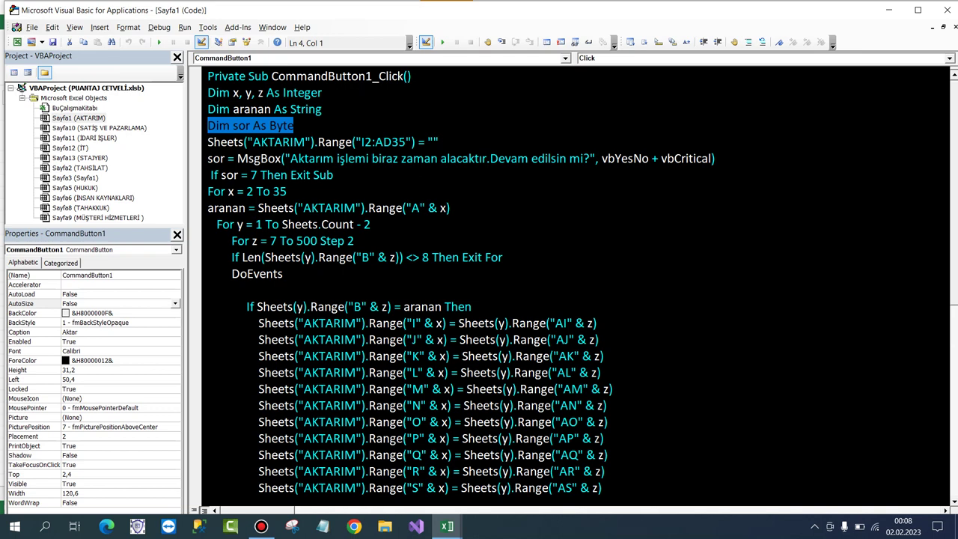
{"action": "left_click_drag", "start_coordinate": [439, 141], "coordinate": [207, 141]}
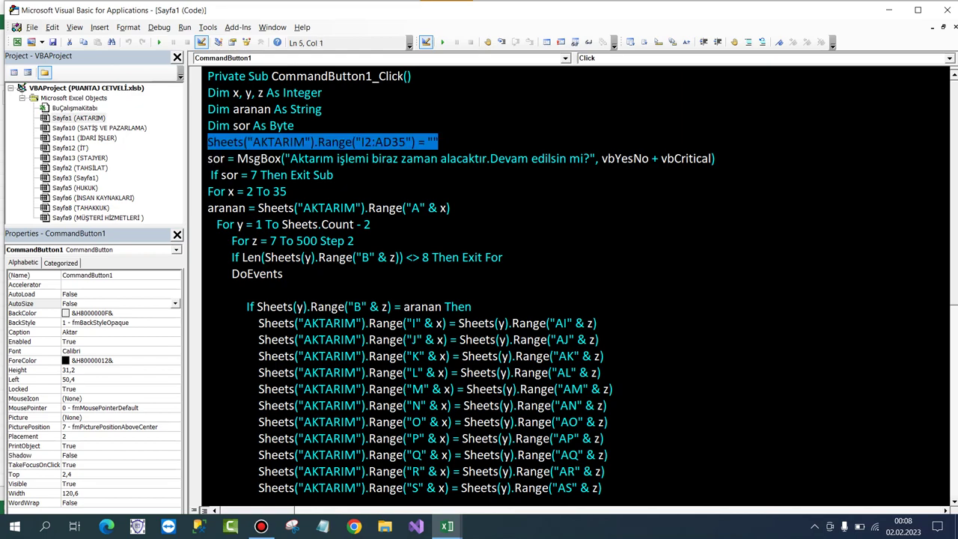
Glance at the workbook, then review the If sor = 7 exit line and the x row loop
{"action": "mouse_move", "coordinate": [447, 526]}
{"action": "left_click", "coordinate": [375, 468]}
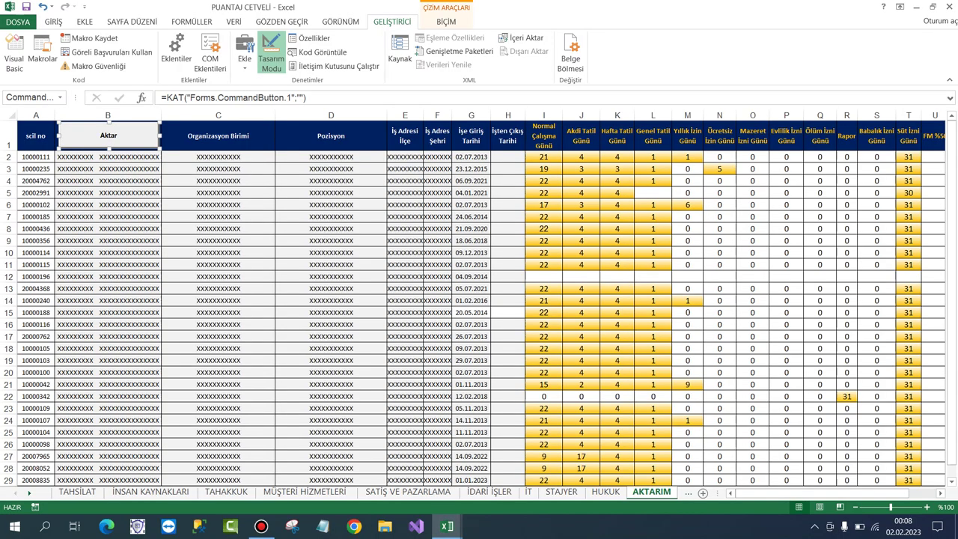
{"action": "mouse_move", "coordinate": [446, 526]}
{"action": "left_click", "coordinate": [517, 464]}
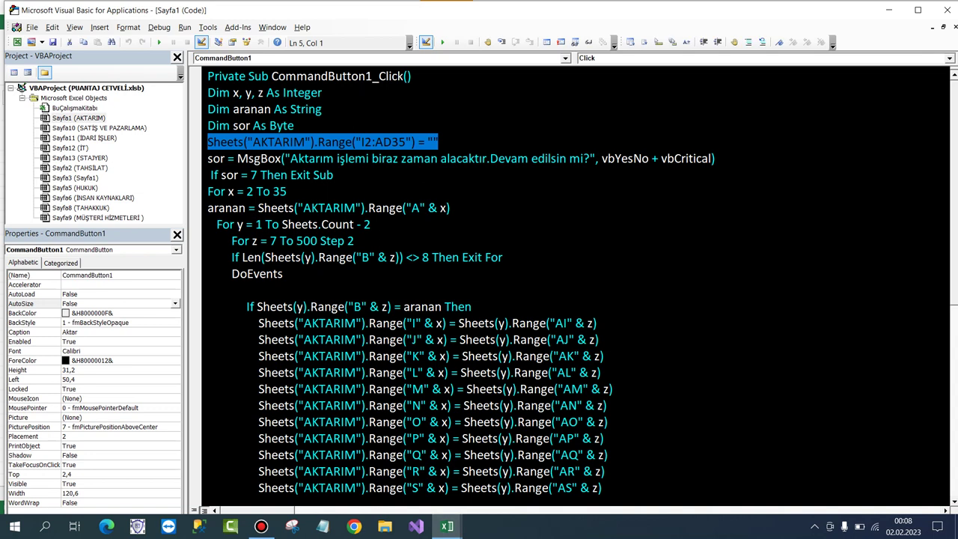
{"action": "left_click", "coordinate": [333, 174]}
{"action": "key", "text": "shift+Home"}
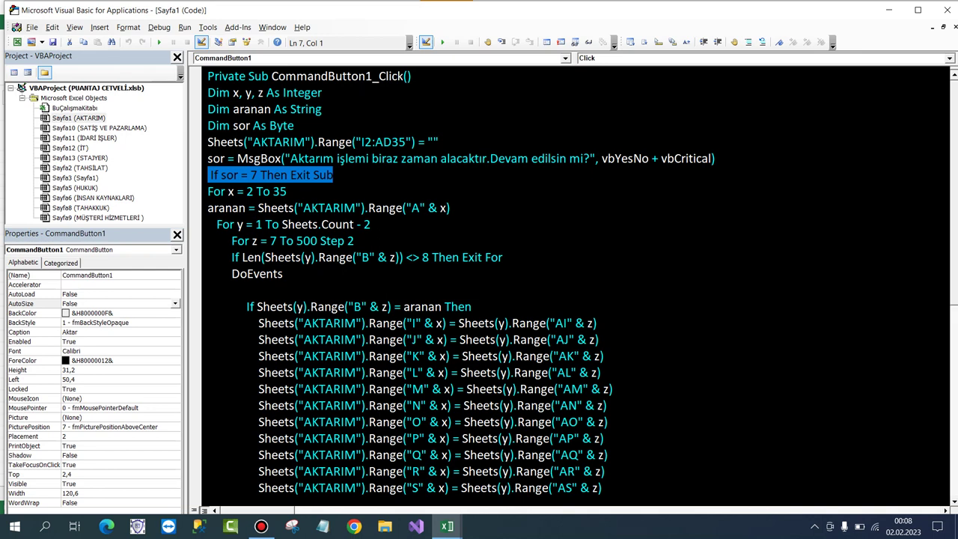
{"action": "double_click", "coordinate": [230, 191]}
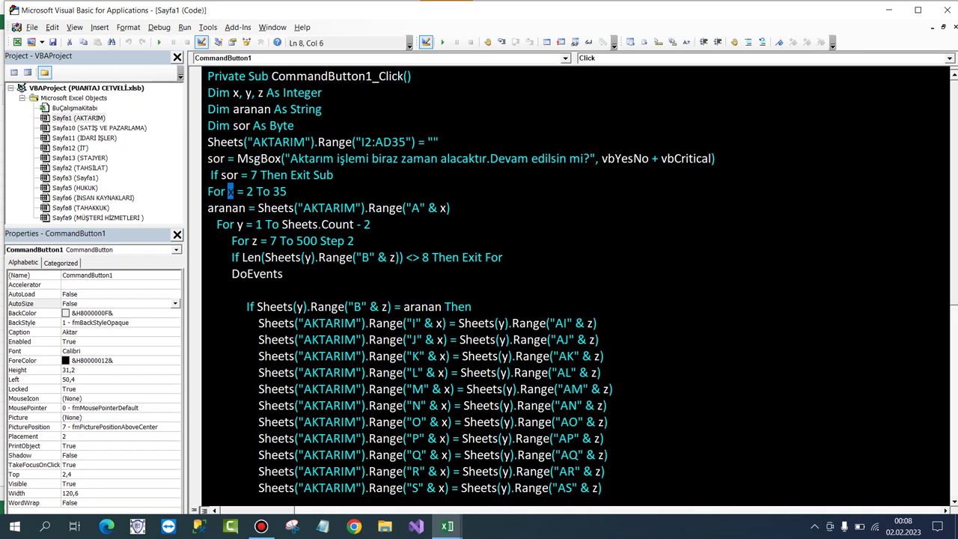
Check the first and last staff numbers on AKTARIM, in A2 and A30
{"action": "mouse_move", "coordinate": [447, 526]}
{"action": "left_click", "coordinate": [380, 468]}
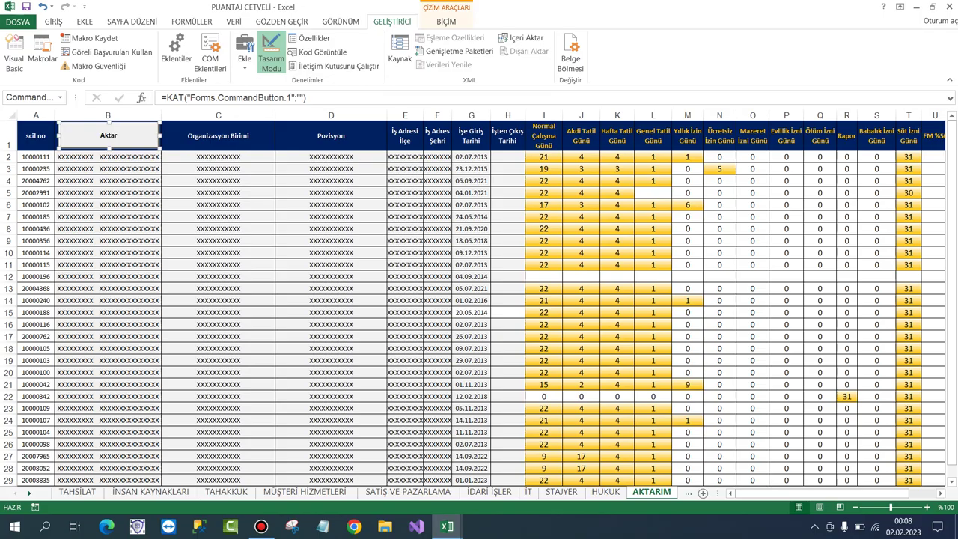
{"action": "left_click", "coordinate": [35, 157]}
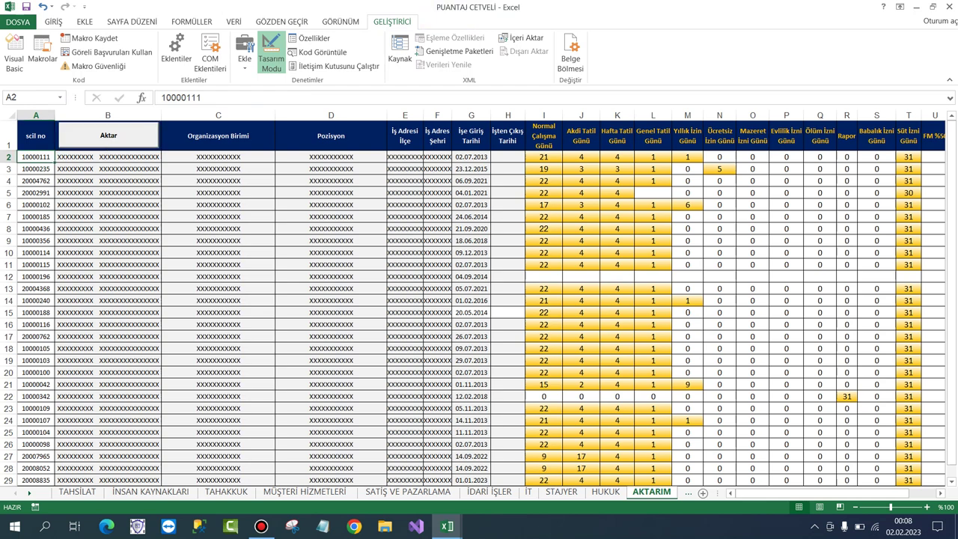
{"action": "scroll", "coordinate": [35, 157], "scroll_direction": "down", "scroll_amount": 3}
{"action": "left_click", "coordinate": [36, 367]}
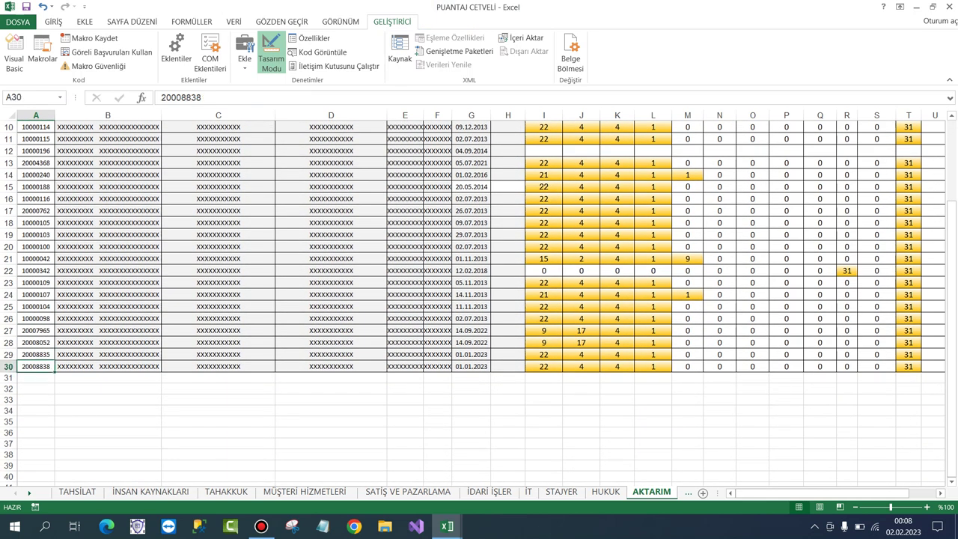
{"action": "scroll", "coordinate": [35, 367], "scroll_direction": "up", "scroll_amount": 3}
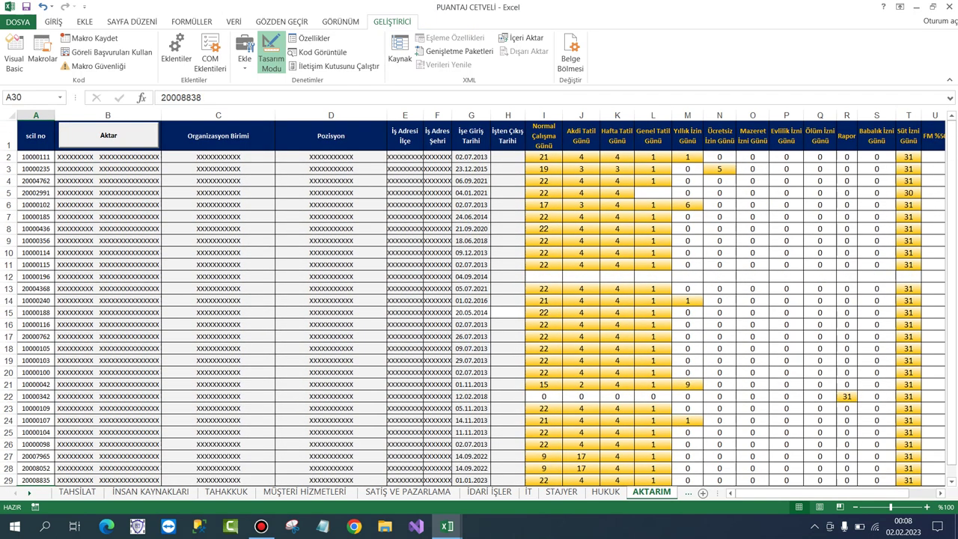
Change the row loop limit in the macro from 35 to 30
{"action": "mouse_move", "coordinate": [447, 526]}
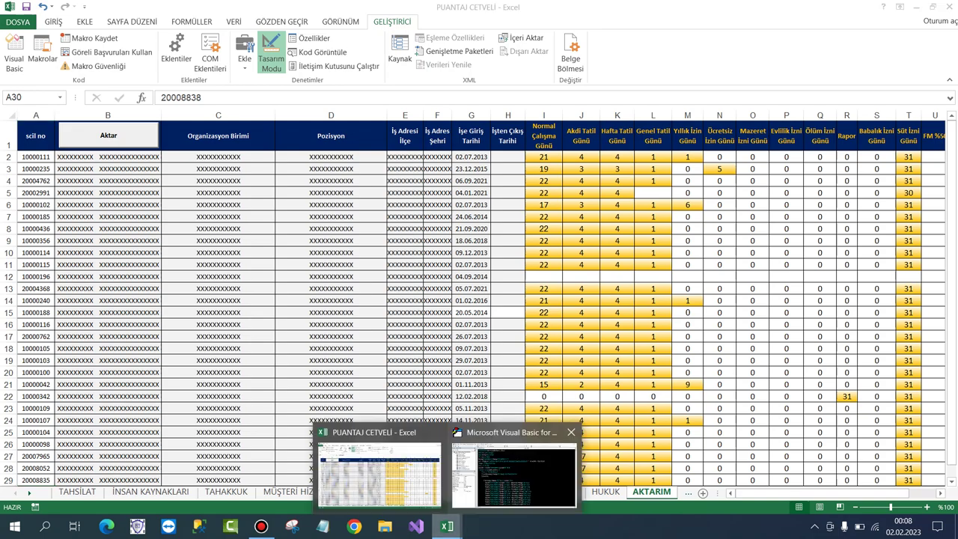
{"action": "left_click", "coordinate": [517, 468]}
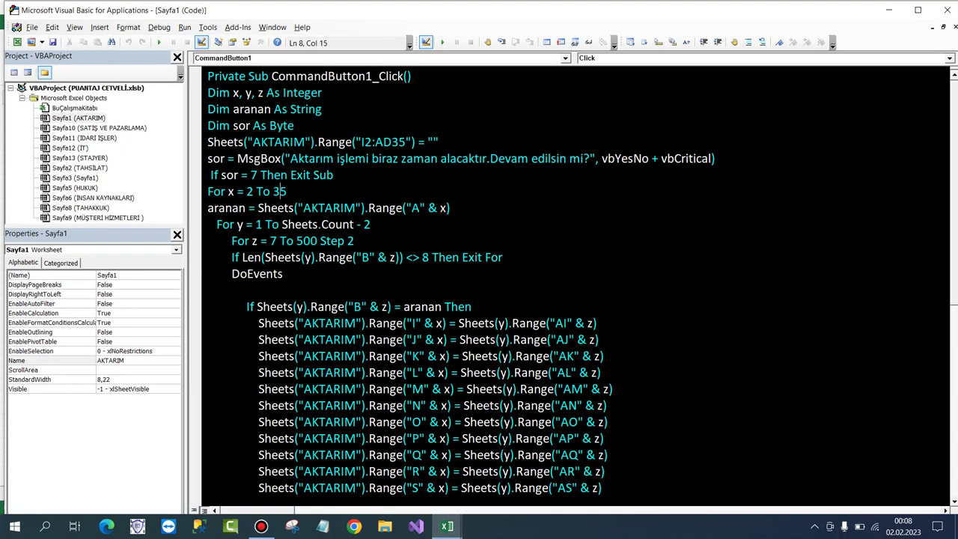
{"action": "left_click_drag", "start_coordinate": [279, 191], "coordinate": [287, 192]}
{"action": "type", "text": "0"}
Step through staff numbers A2 to A5 in Excel, then select the For y sheet loop line
{"action": "mouse_move", "coordinate": [447, 526]}
{"action": "left_click", "coordinate": [378, 472]}
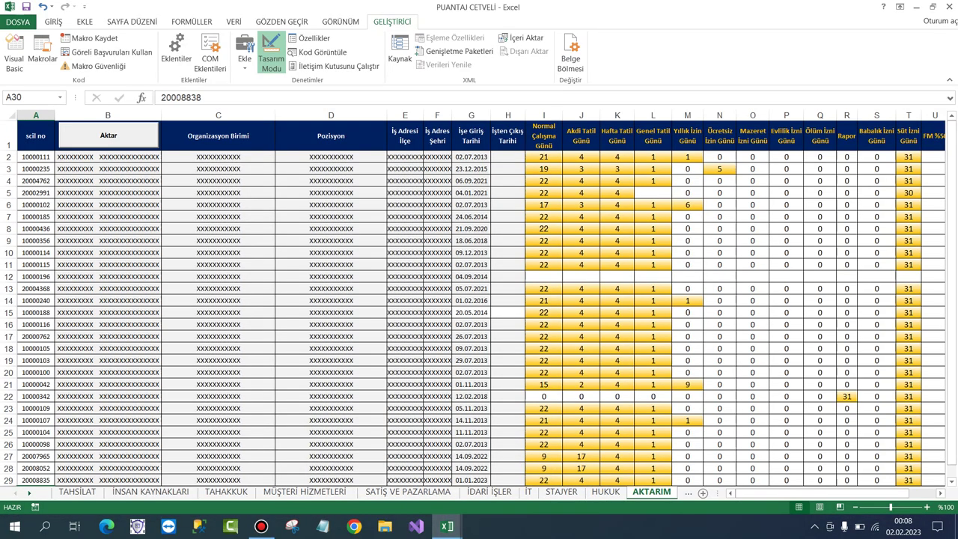
{"action": "left_click", "coordinate": [36, 157]}
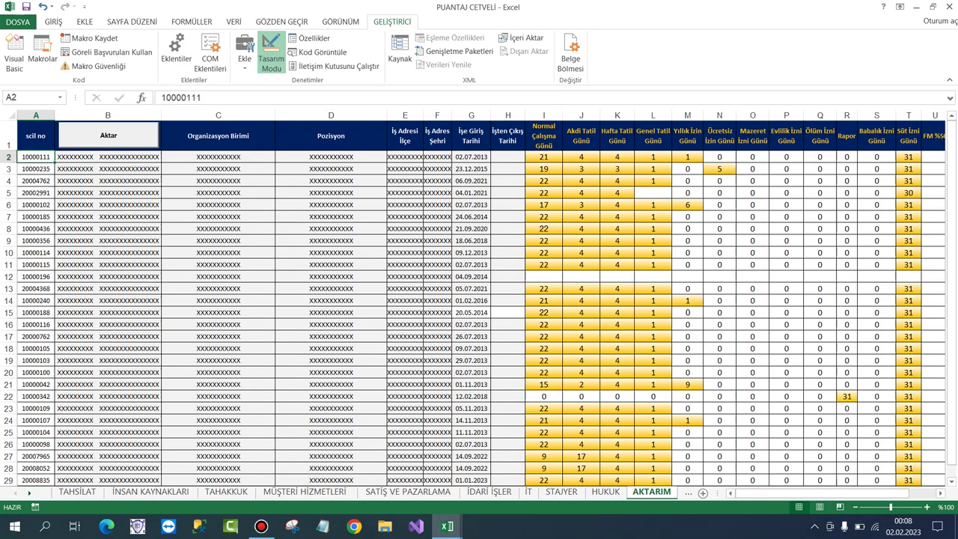
{"action": "left_click", "coordinate": [36, 168]}
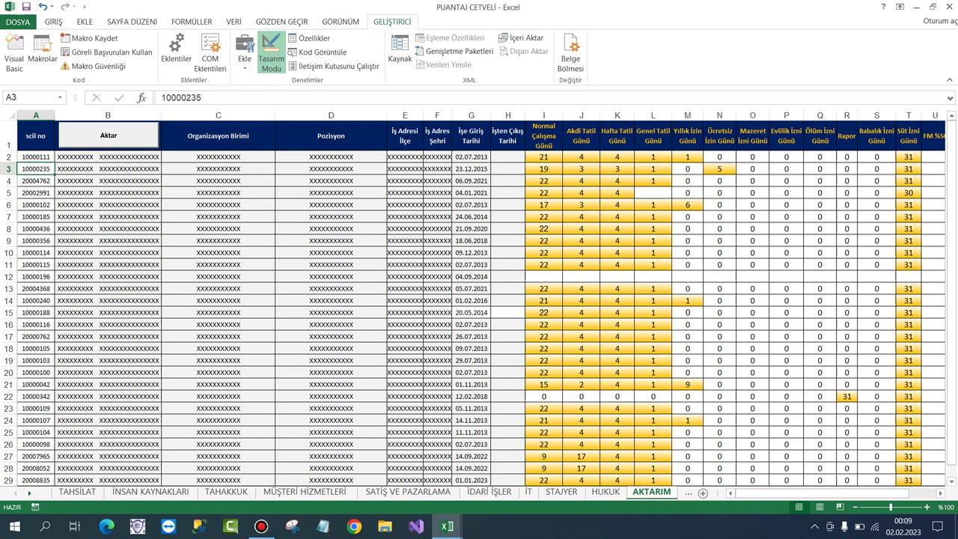
{"action": "left_click", "coordinate": [36, 181]}
{"action": "left_click", "coordinate": [35, 192]}
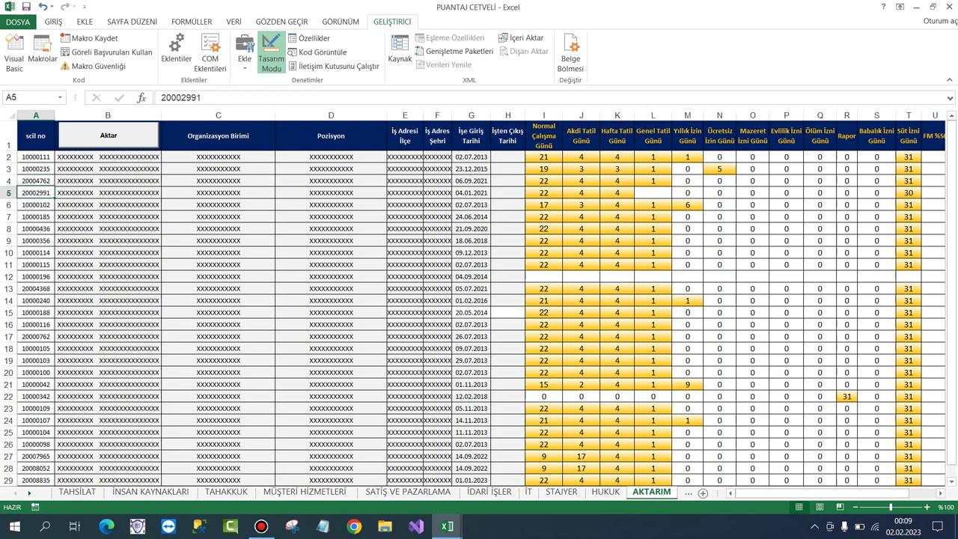
{"action": "mouse_move", "coordinate": [447, 526]}
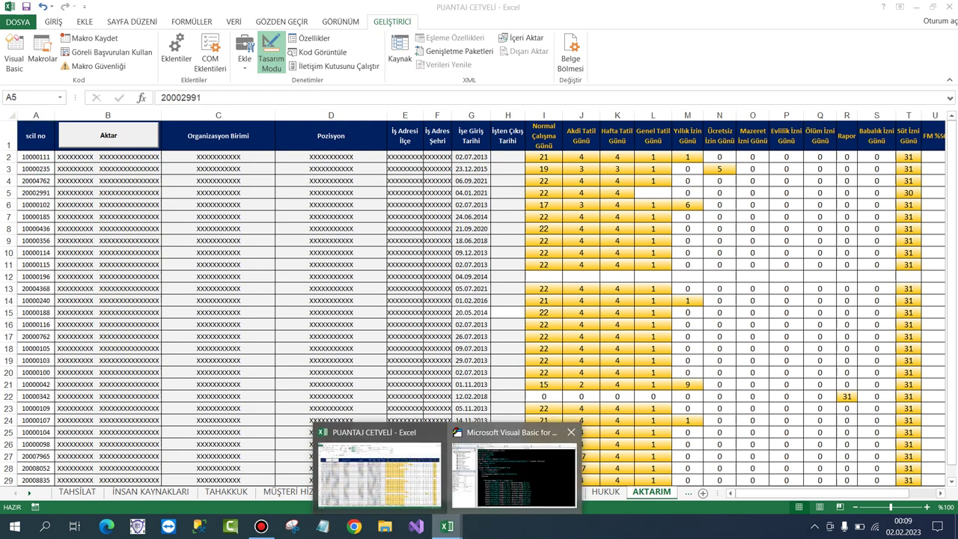
{"action": "left_click", "coordinate": [515, 462]}
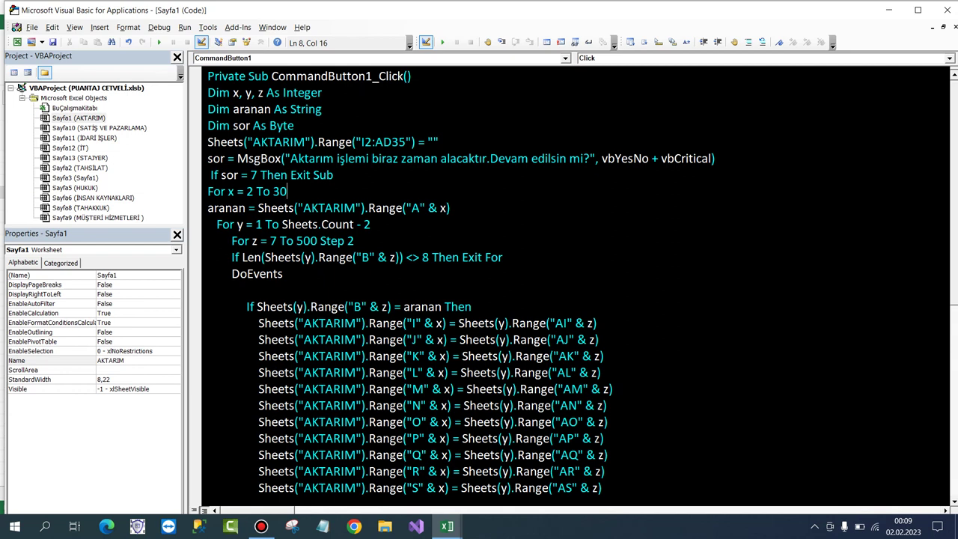
{"action": "left_click_drag", "start_coordinate": [216, 224], "coordinate": [371, 224]}
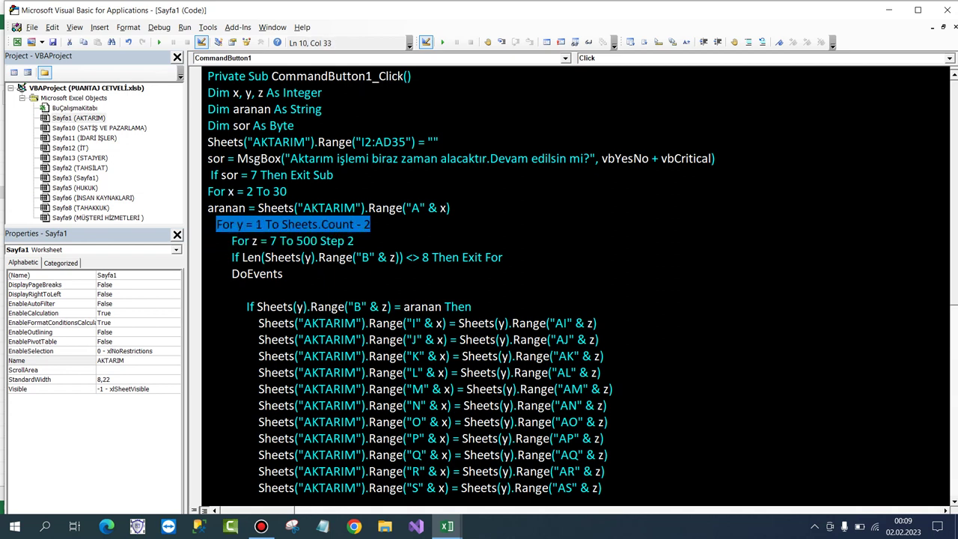
Inspect the end of the 'For y = 1 To Sheets.Count - 2' line, then go back to the workbook
{"action": "left_click", "coordinate": [265, 224]}
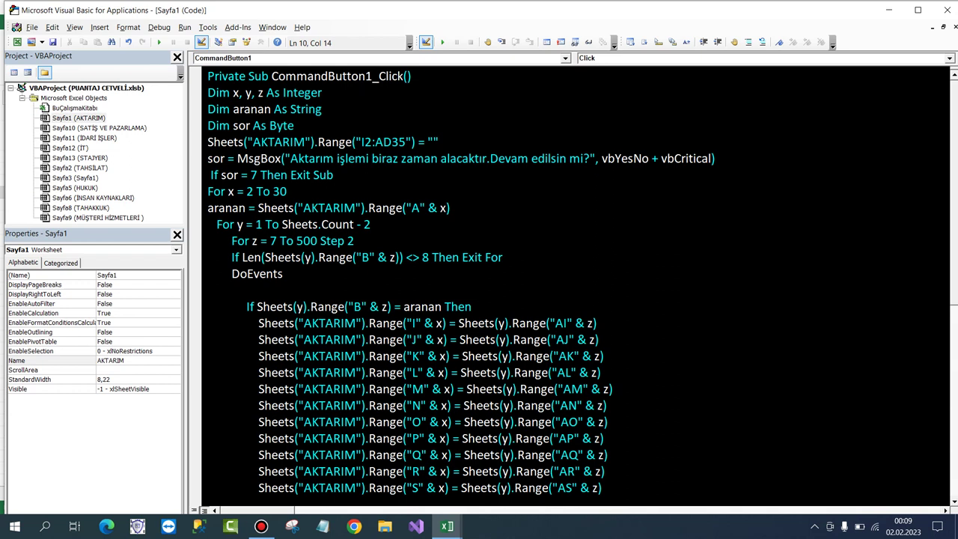
{"action": "key", "text": "End"}
{"action": "left_click", "coordinate": [447, 526]}
{"action": "left_click", "coordinate": [380, 471]}
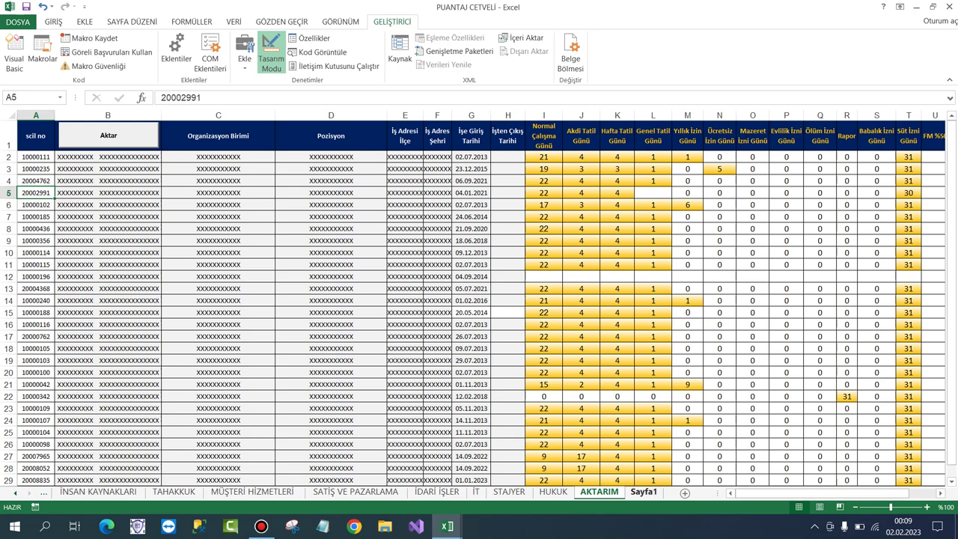
Delete the empty Sayfa1 sheet
{"action": "right_click", "coordinate": [644, 491]}
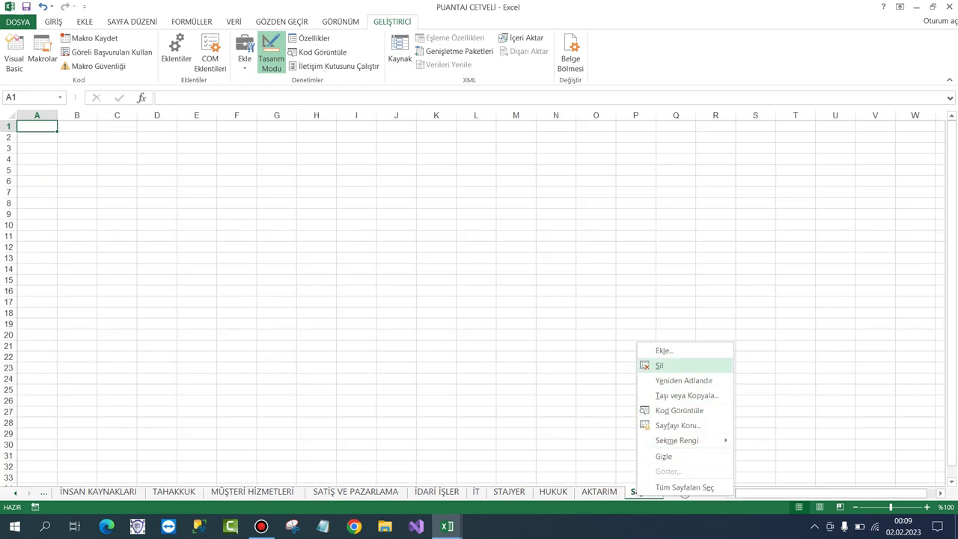
{"action": "left_click", "coordinate": [662, 366]}
{"action": "key", "text": "Return"}
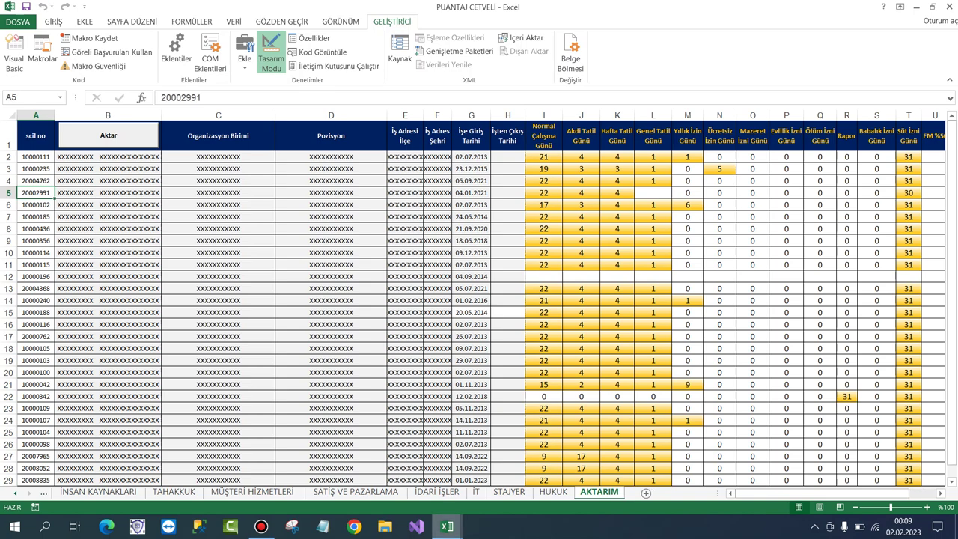
Change the sheet loop limit to Sheets.Count - 1 and return to the workbook
{"action": "mouse_move", "coordinate": [447, 527]}
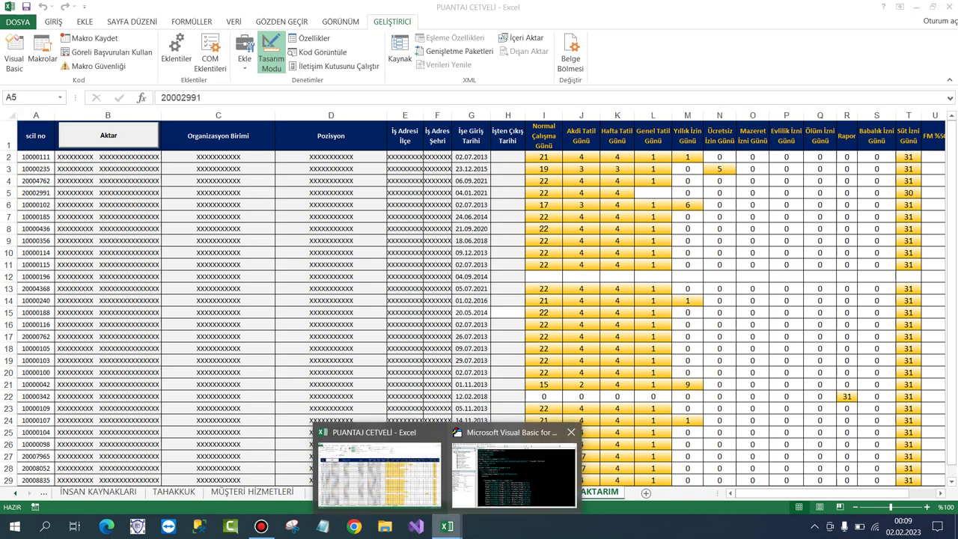
{"action": "left_click", "coordinate": [512, 475]}
{"action": "left_click", "coordinate": [371, 224]}
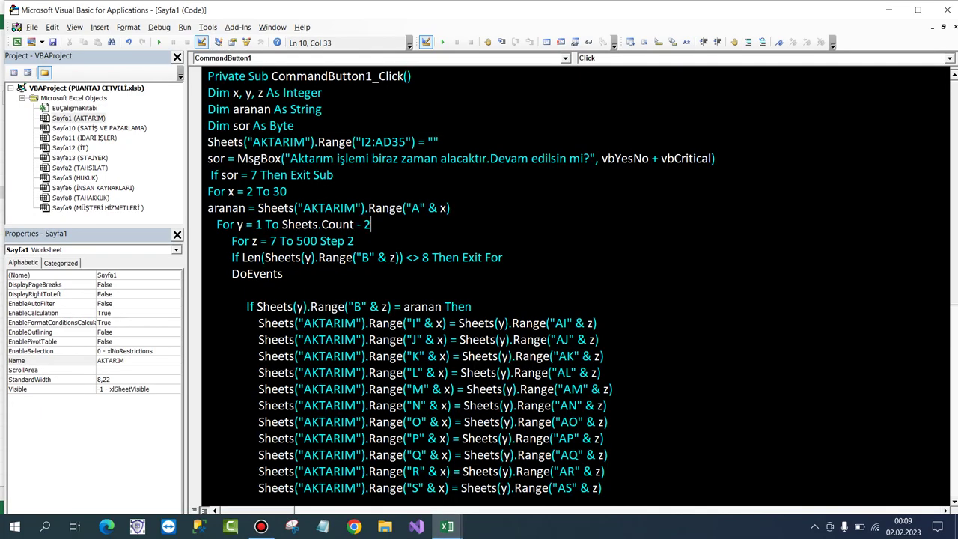
{"action": "left_click_drag", "start_coordinate": [362, 224], "coordinate": [372, 224]}
{"action": "type", "text": "1"}
{"action": "key", "text": "alt+F11"}
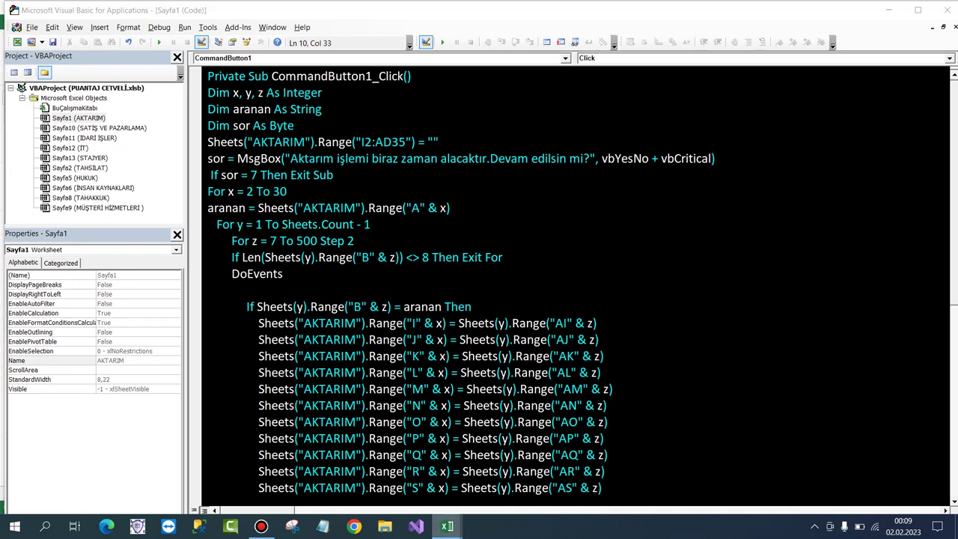
{"action": "left_click", "coordinate": [374, 464]}
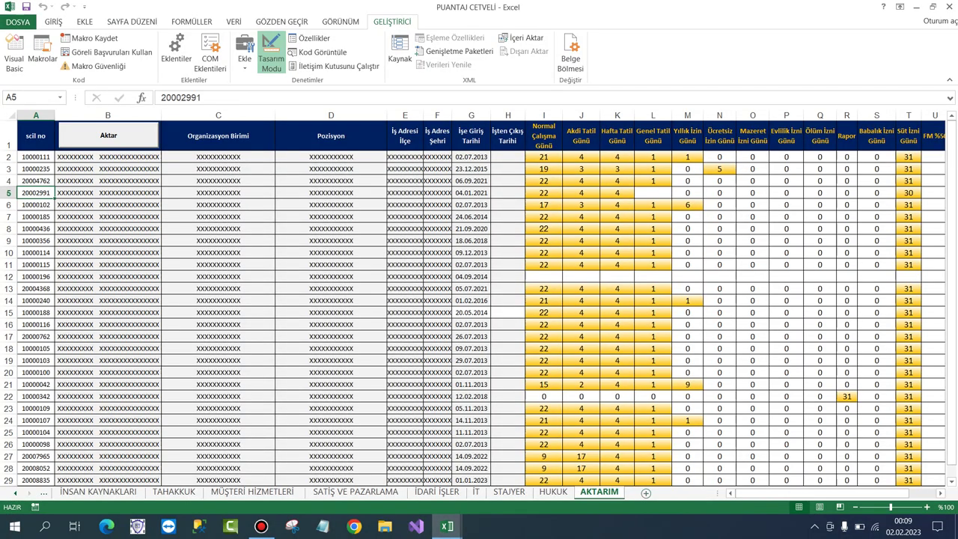
Switch between the macro code and AKTARIM, moving back up to cell A2
{"action": "mouse_move", "coordinate": [447, 527]}
{"action": "left_click", "coordinate": [514, 472]}
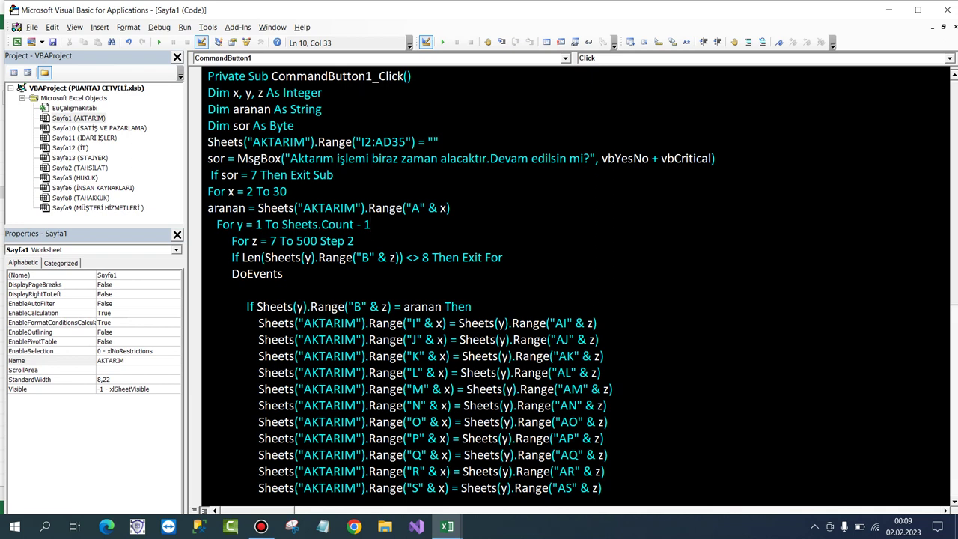
{"action": "mouse_move", "coordinate": [447, 526]}
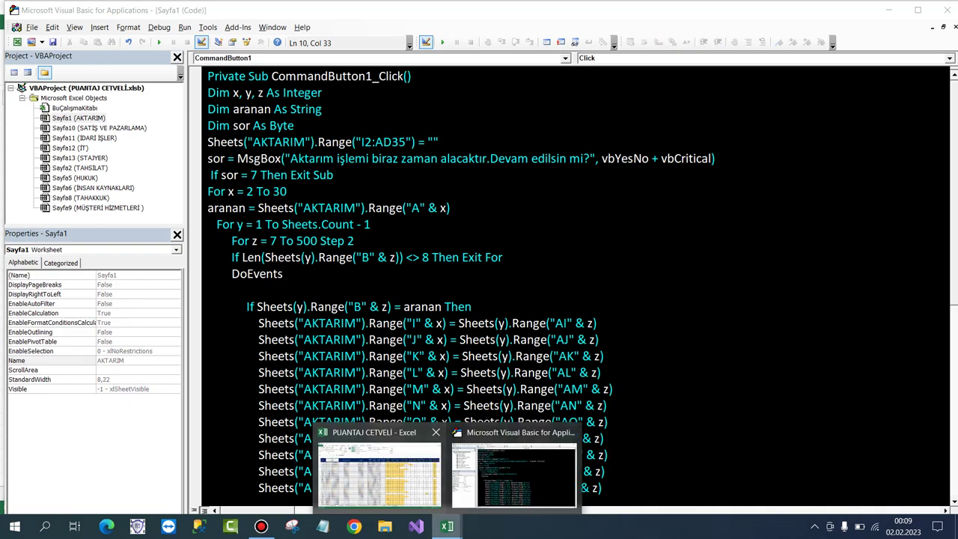
{"action": "left_click", "coordinate": [379, 472]}
{"action": "key", "text": "Up"}
{"action": "key", "text": "Up"}
{"action": "key", "text": "Up"}
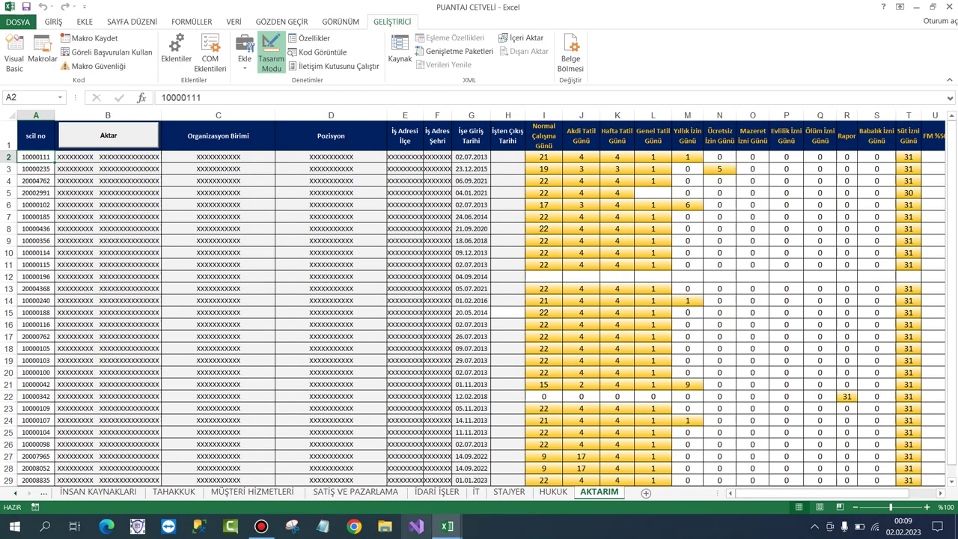
Add a blank line after the For y = 1 To Sheets.Count - 1 header, then return to Excel
{"action": "mouse_move", "coordinate": [447, 526]}
{"action": "left_click", "coordinate": [517, 459]}
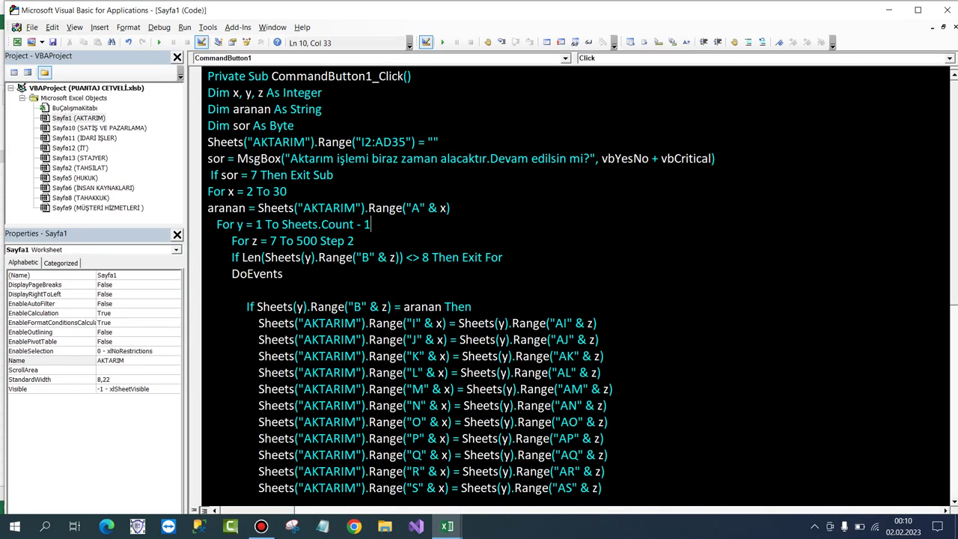
{"action": "left_click_drag", "start_coordinate": [242, 257], "coordinate": [279, 257]}
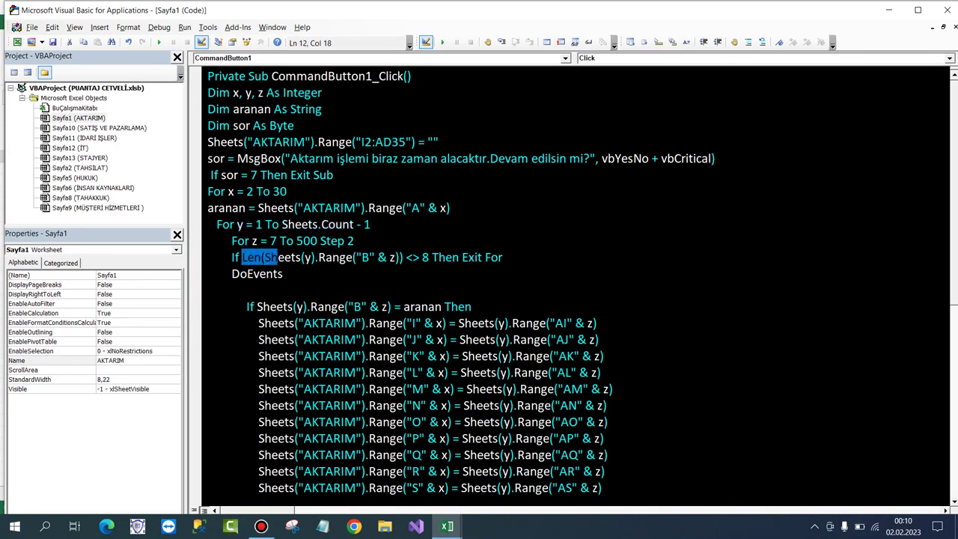
{"action": "left_click", "coordinate": [285, 257]}
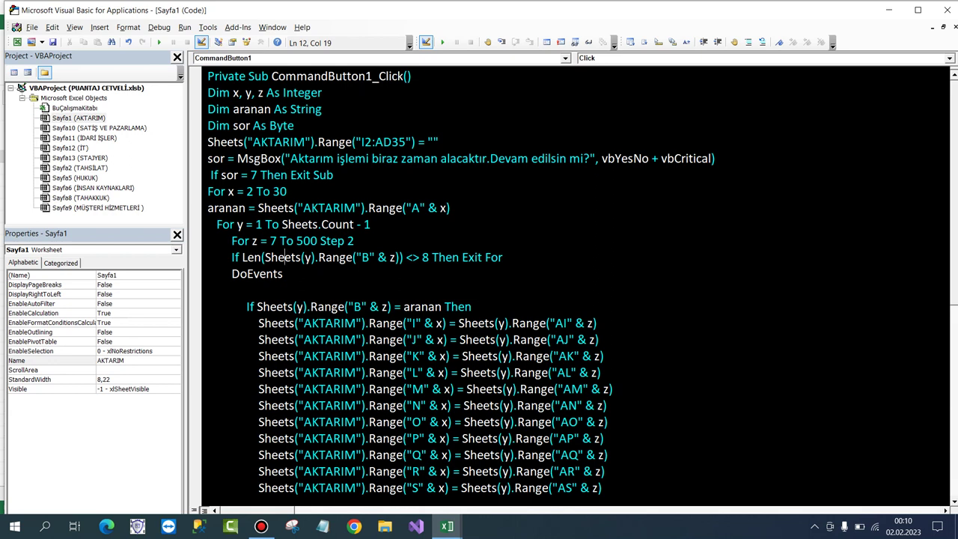
{"action": "left_click", "coordinate": [371, 224]}
{"action": "key", "text": "Return"}
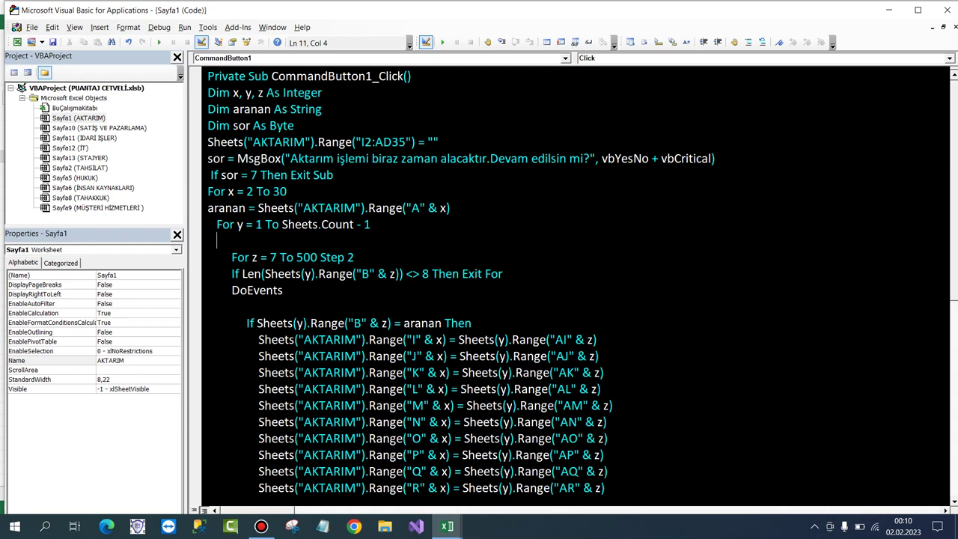
{"action": "mouse_move", "coordinate": [447, 526]}
{"action": "left_click", "coordinate": [378, 468]}
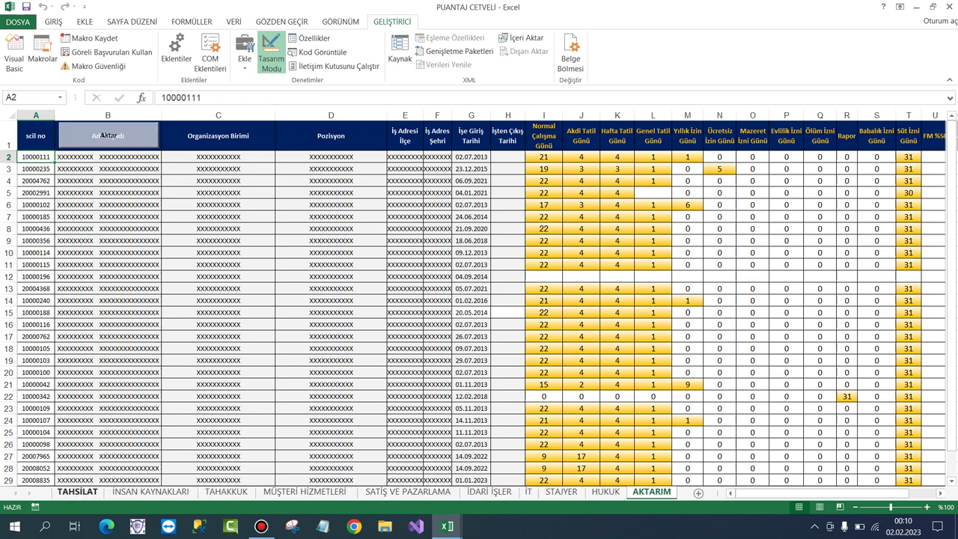
On TAHSILAT, select the Sicil No entries in column B, comparing them with the code
{"action": "left_click", "coordinate": [77, 492]}
{"action": "left_click_drag", "start_coordinate": [46, 229], "coordinate": [46, 344]}
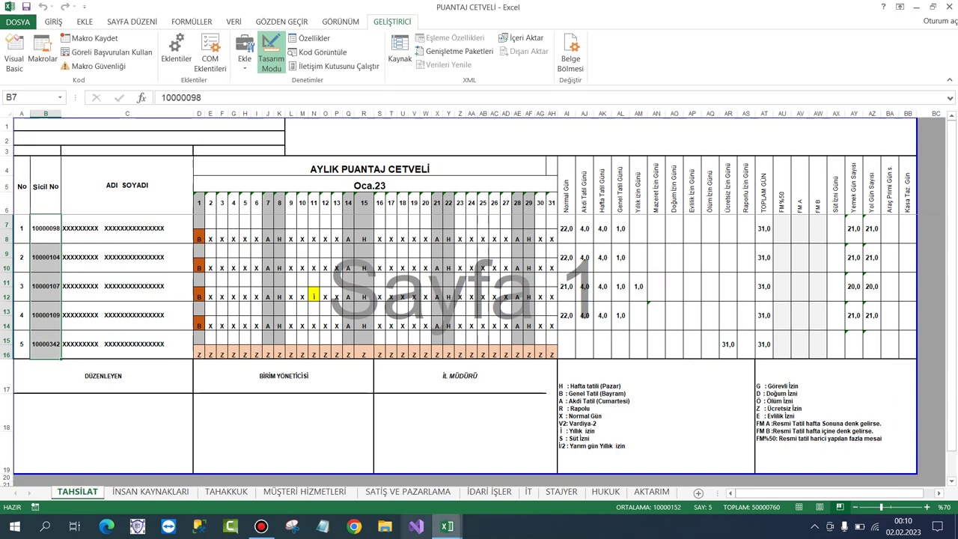
{"action": "left_click", "coordinate": [447, 526]}
{"action": "left_click", "coordinate": [514, 476]}
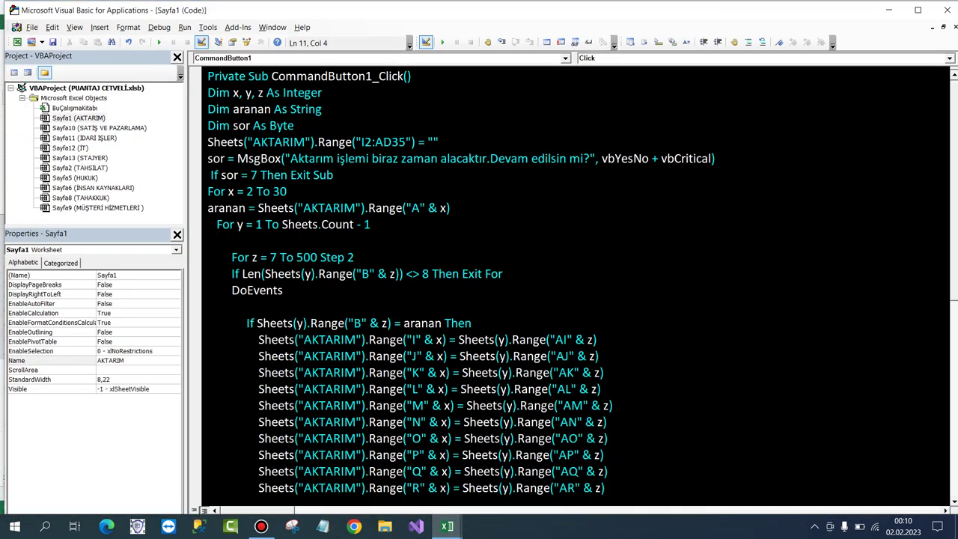
{"action": "left_click", "coordinate": [447, 526]}
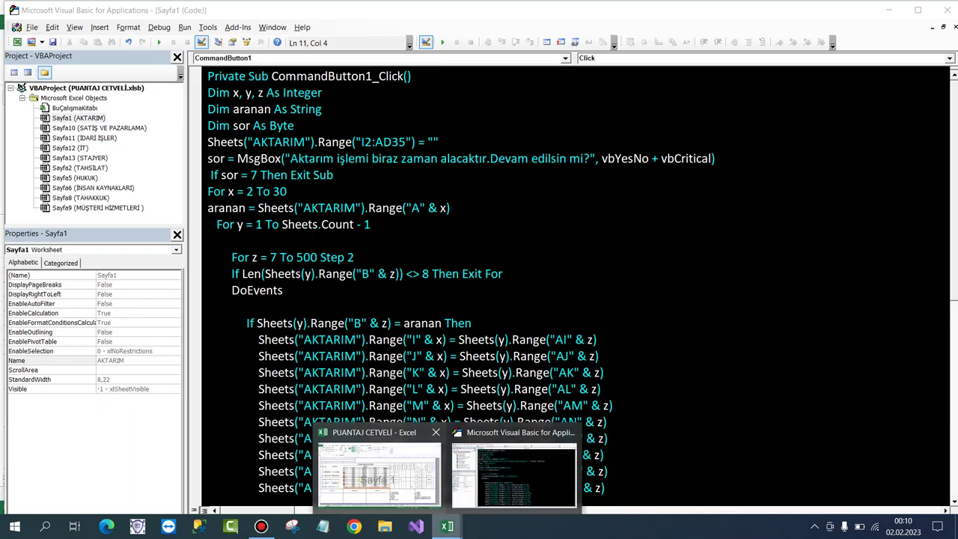
{"action": "left_click", "coordinate": [378, 468]}
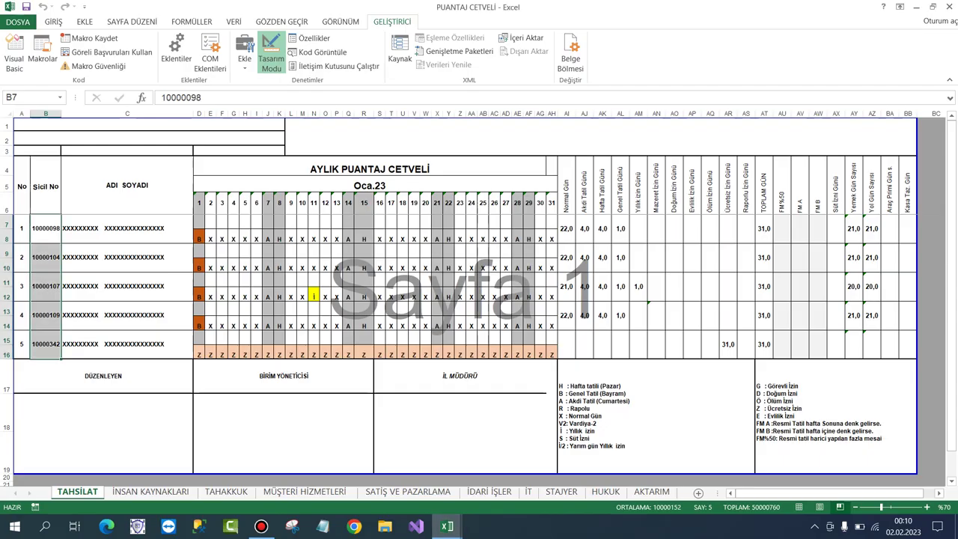
Step through the Sicil No cells B7, B9, B11, B13 and B15, then switch to the code
{"action": "left_click", "coordinate": [46, 228]}
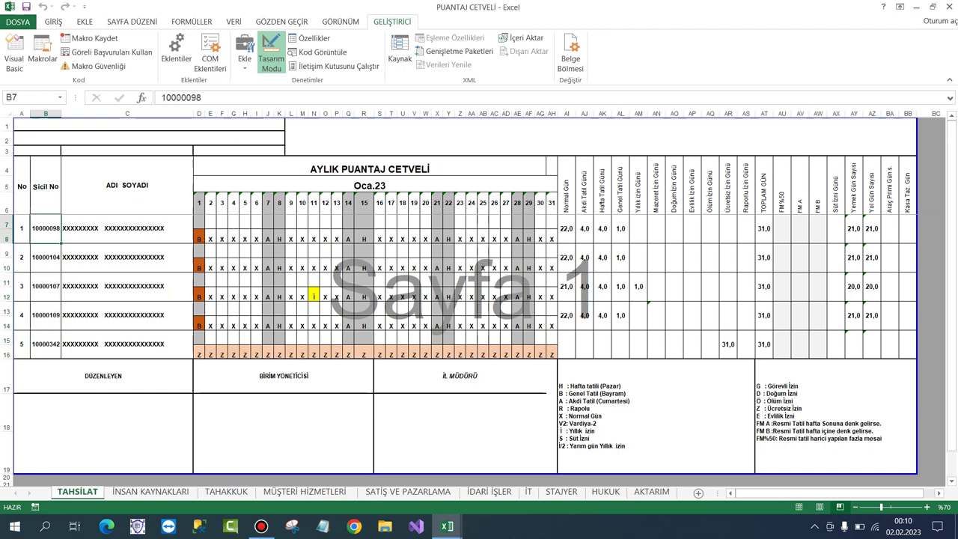
{"action": "left_click", "coordinate": [46, 257]}
{"action": "left_click", "coordinate": [46, 286]}
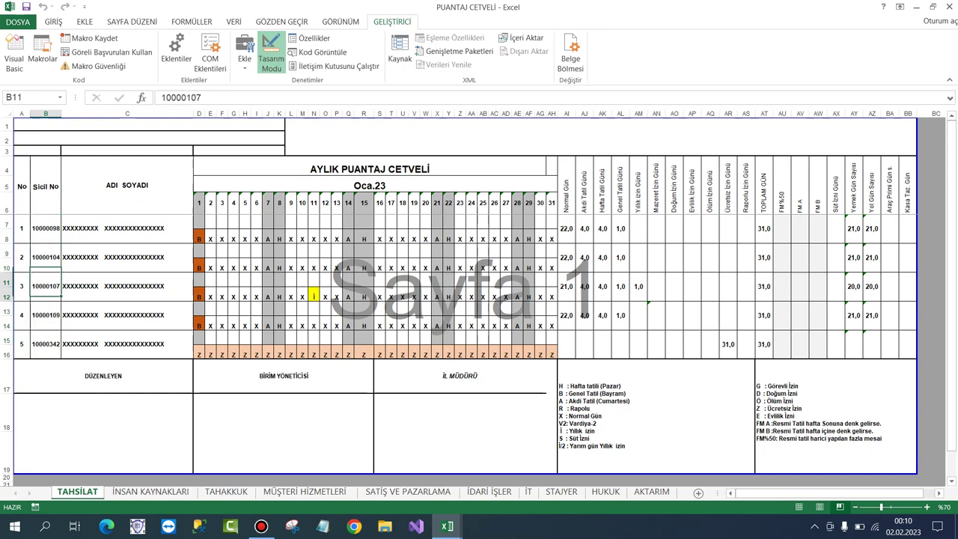
{"action": "left_click", "coordinate": [46, 315]}
{"action": "left_click", "coordinate": [45, 344]}
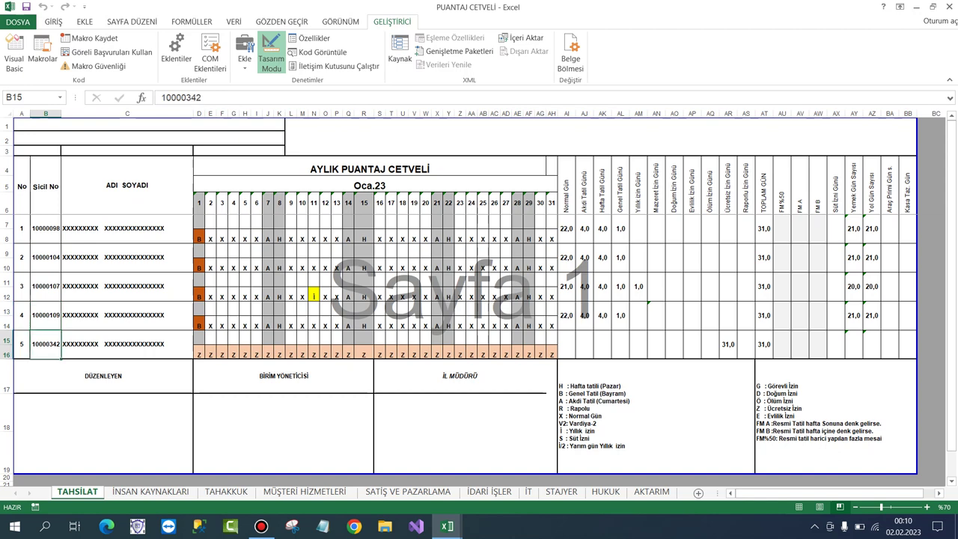
{"action": "left_click", "coordinate": [46, 229]}
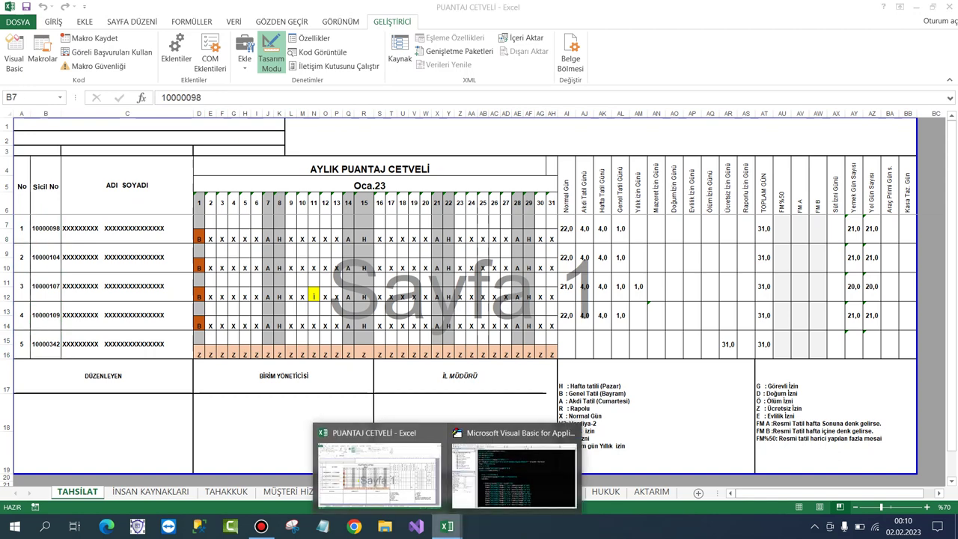
{"action": "left_click_drag", "start_coordinate": [45, 228], "coordinate": [46, 326]}
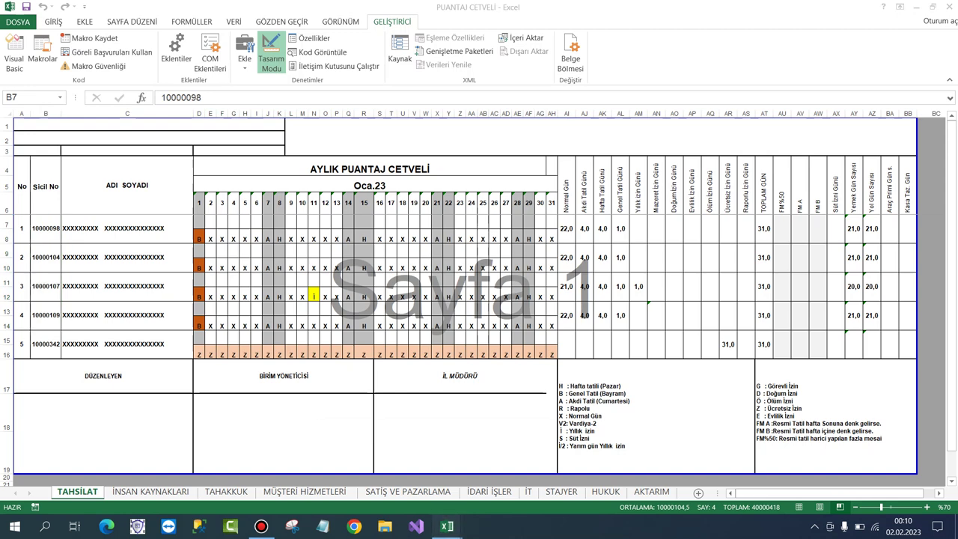
{"action": "mouse_move", "coordinate": [447, 526]}
{"action": "left_click", "coordinate": [509, 456]}
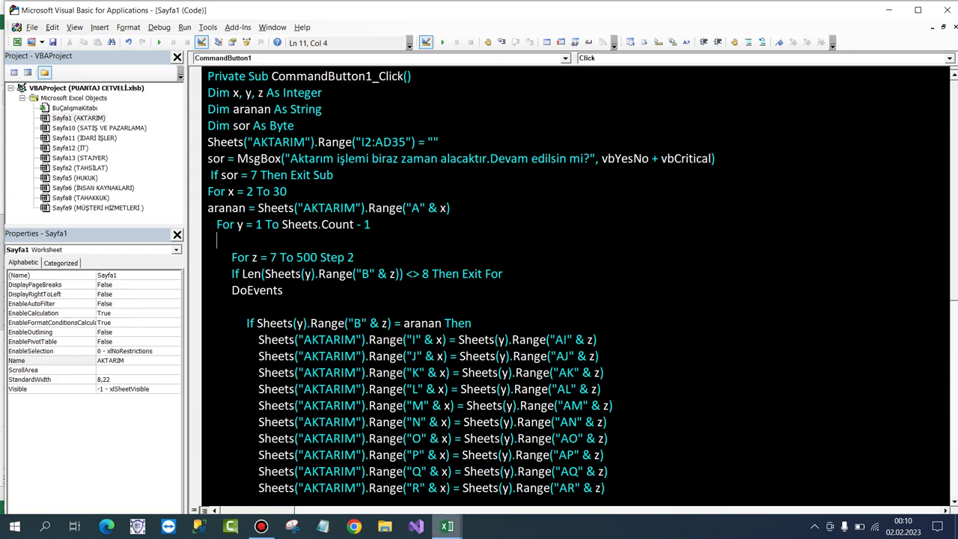
On TAHSILAT, check the row numbers in merged cells A7 and A9
{"action": "mouse_move", "coordinate": [447, 527]}
{"action": "left_click", "coordinate": [367, 472]}
{"action": "left_click", "coordinate": [46, 229]}
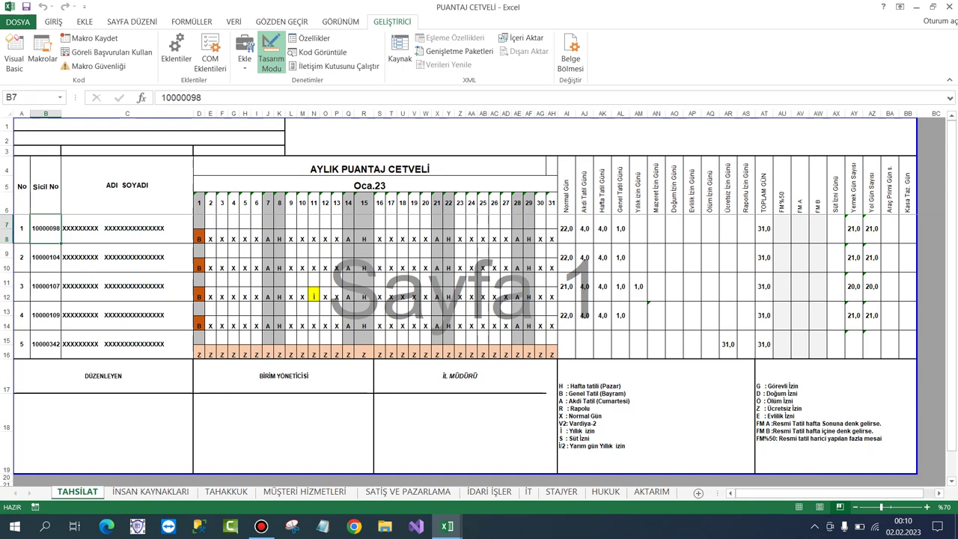
{"action": "left_click", "coordinate": [21, 228]}
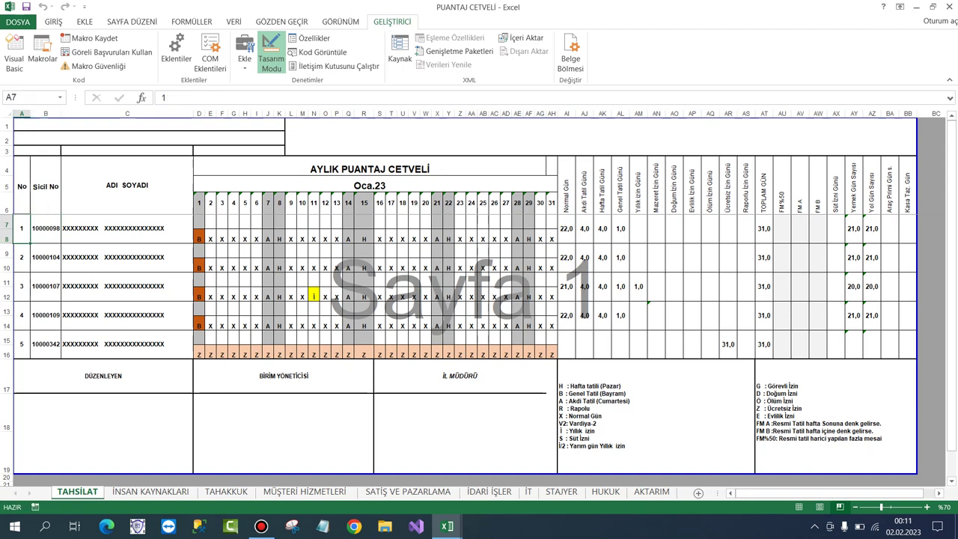
{"action": "left_click", "coordinate": [22, 257]}
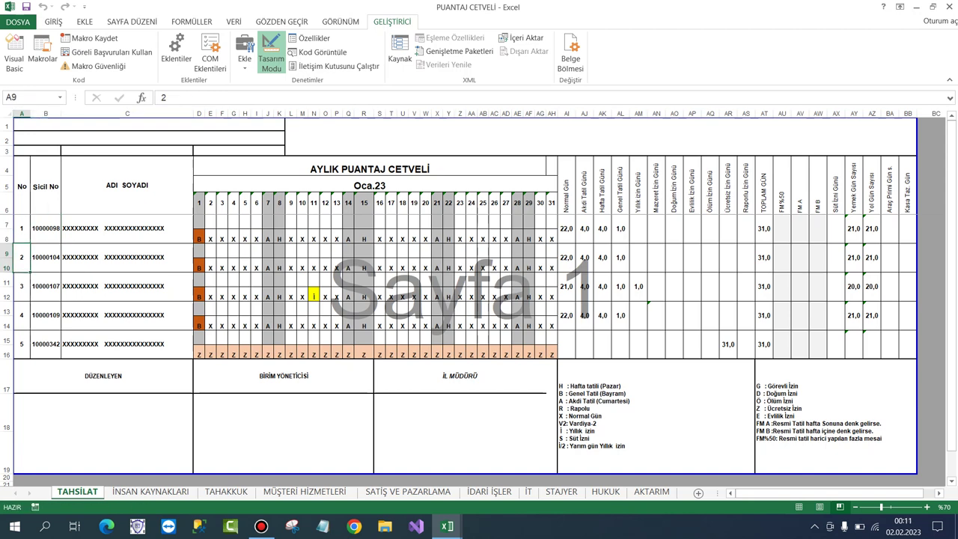
Review the For z start row 7 and the If Len … Exit For check, then return to Excel
{"action": "mouse_move", "coordinate": [447, 526]}
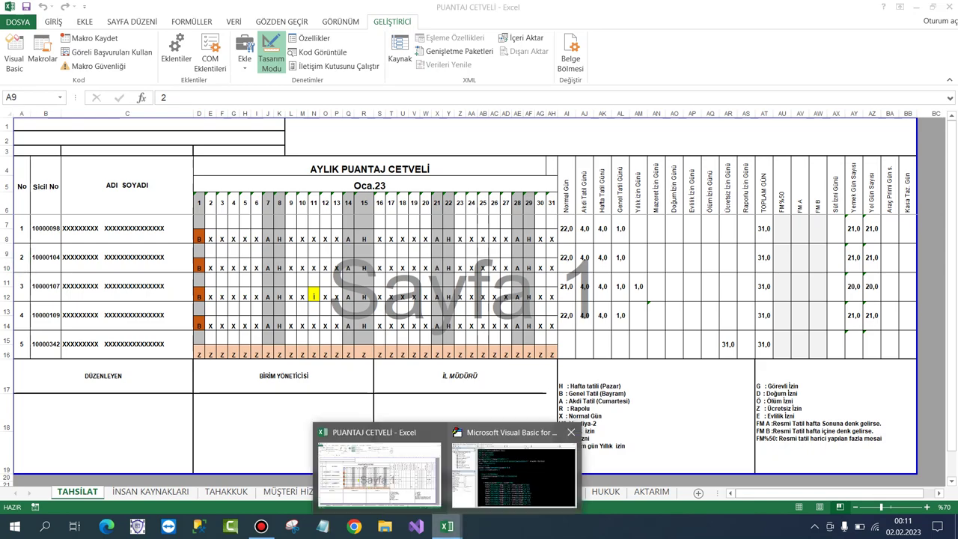
{"action": "left_click", "coordinate": [514, 468]}
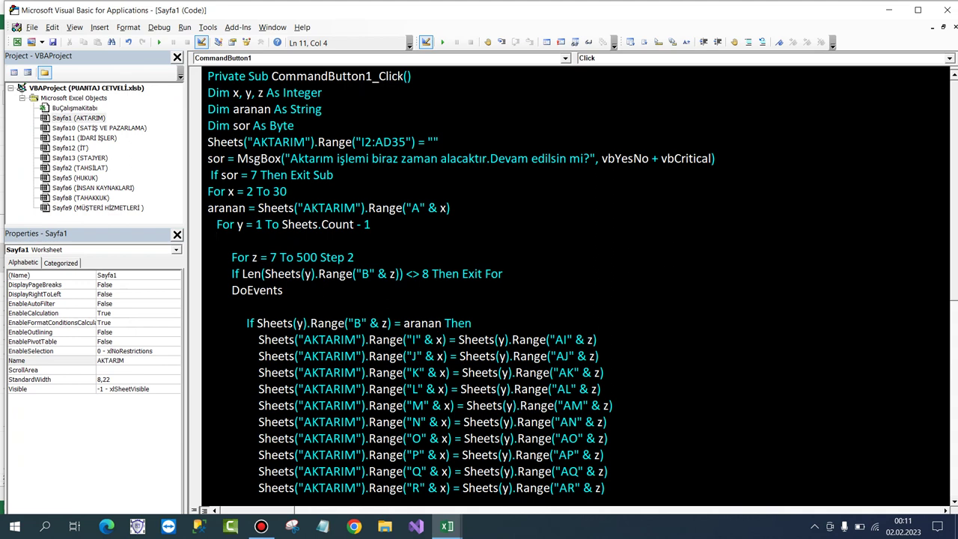
{"action": "left_click", "coordinate": [399, 274]}
{"action": "left_click", "coordinate": [277, 257]}
{"action": "double_click", "coordinate": [251, 274]}
{"action": "left_click_drag", "start_coordinate": [504, 274], "coordinate": [452, 274]}
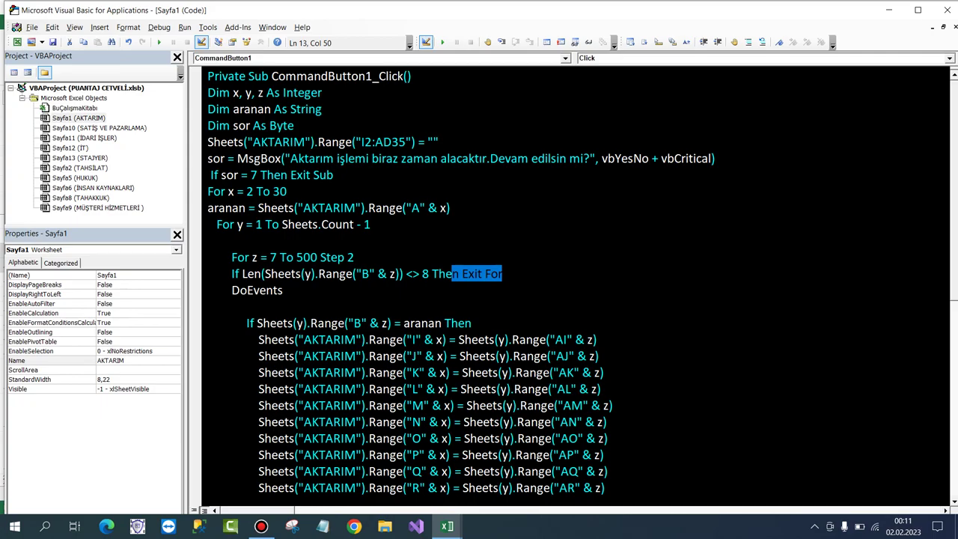
{"action": "left_click", "coordinate": [447, 526]}
{"action": "left_click", "coordinate": [382, 472]}
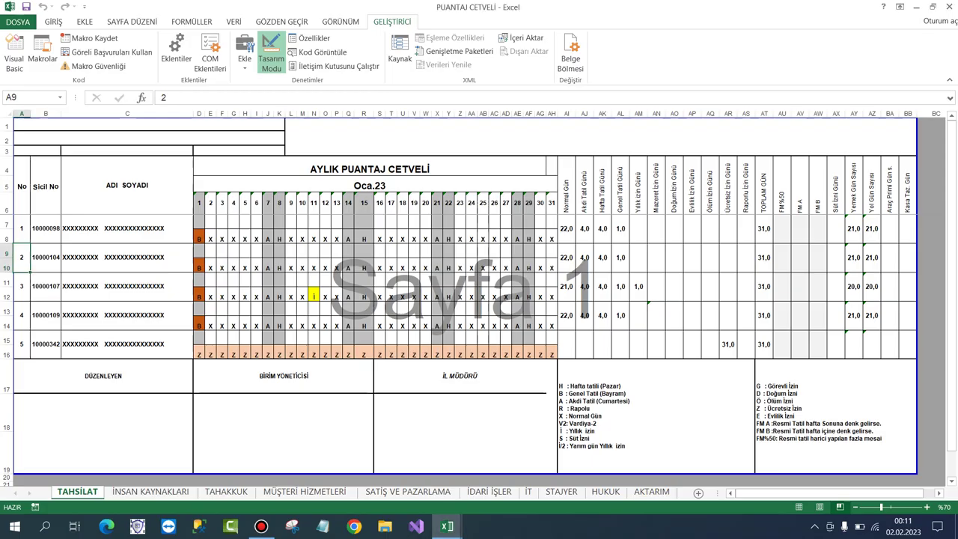
Check Sicil No cells B7 and B9, then step through the TAHSILAT employees' registry numbers
{"action": "left_click", "coordinate": [45, 229]}
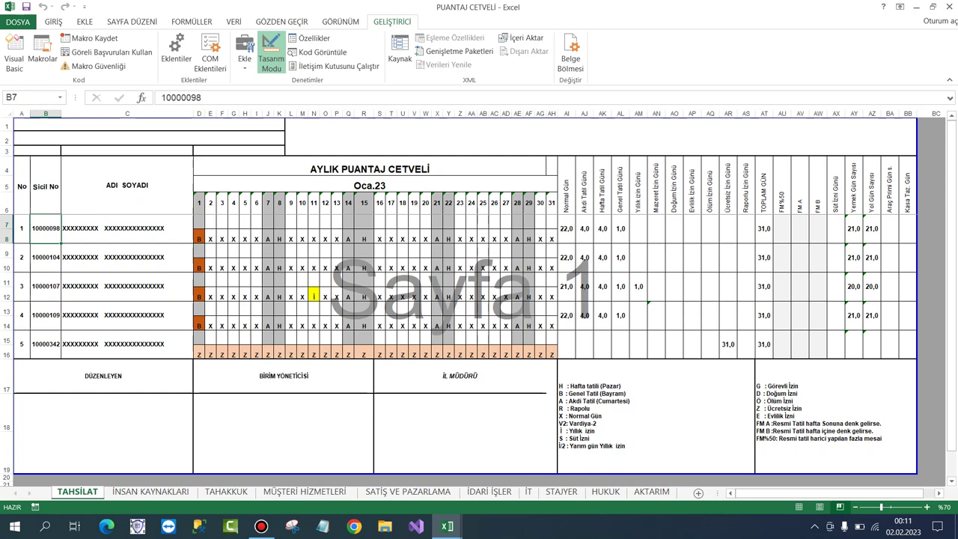
{"action": "left_click", "coordinate": [45, 257]}
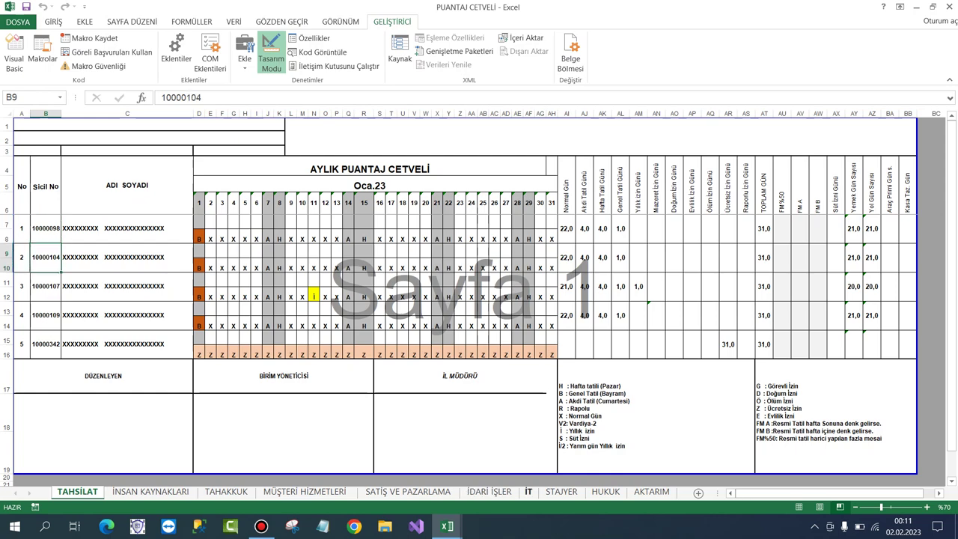
{"action": "left_click", "coordinate": [651, 491]}
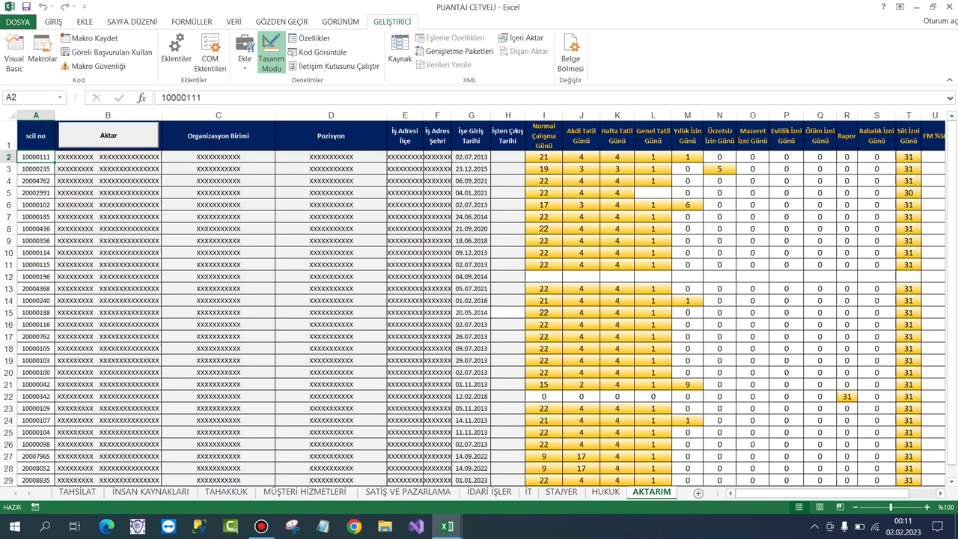
{"action": "left_click", "coordinate": [77, 491]}
{"action": "left_click", "coordinate": [46, 228]}
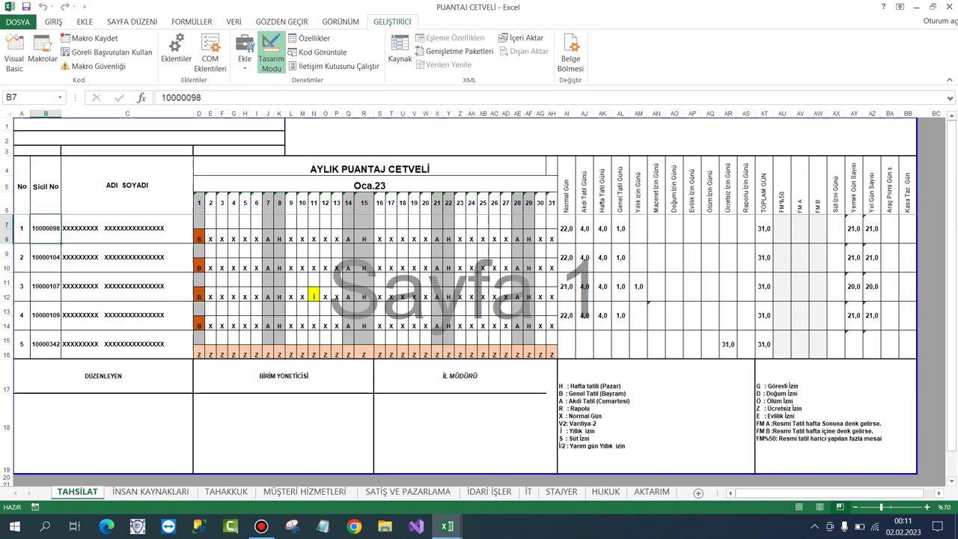
{"action": "left_click", "coordinate": [46, 257]}
{"action": "left_click", "coordinate": [45, 286]}
{"action": "left_click", "coordinate": [45, 315]}
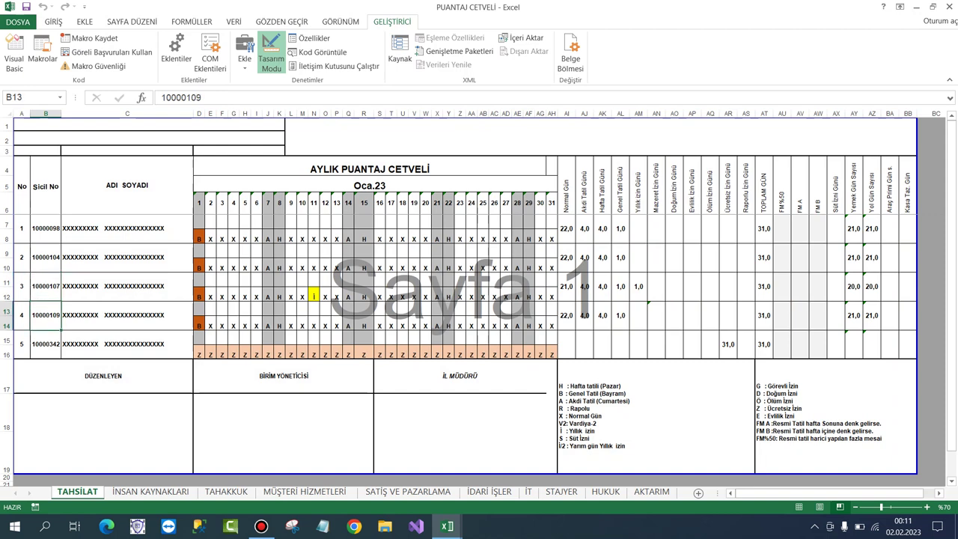
{"action": "left_click", "coordinate": [45, 344]}
{"action": "left_click", "coordinate": [45, 376]}
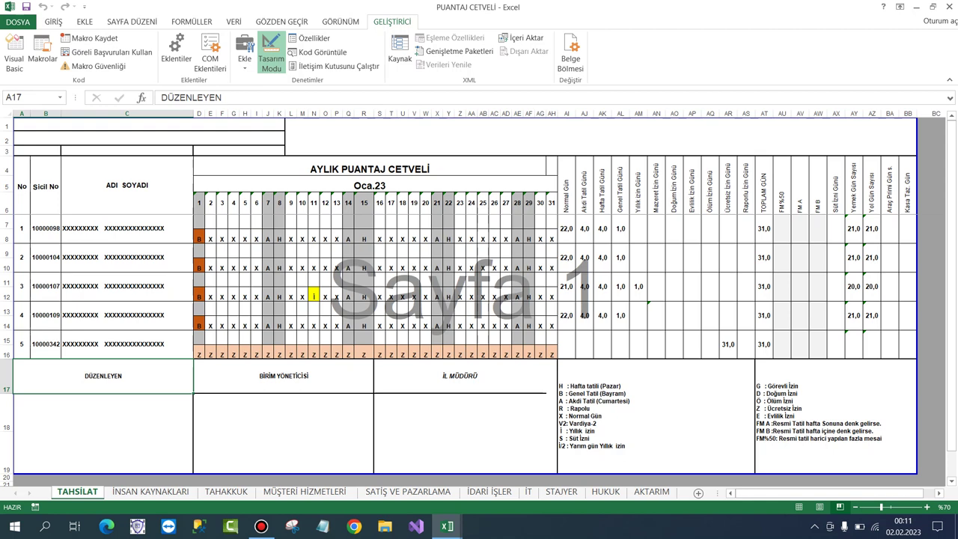
Check the İNSAN KAYNAKLARI sheet's registry number 20002991 and its DÜZENLEYEN footer
{"action": "key", "text": "ctrl+Page_Down"}
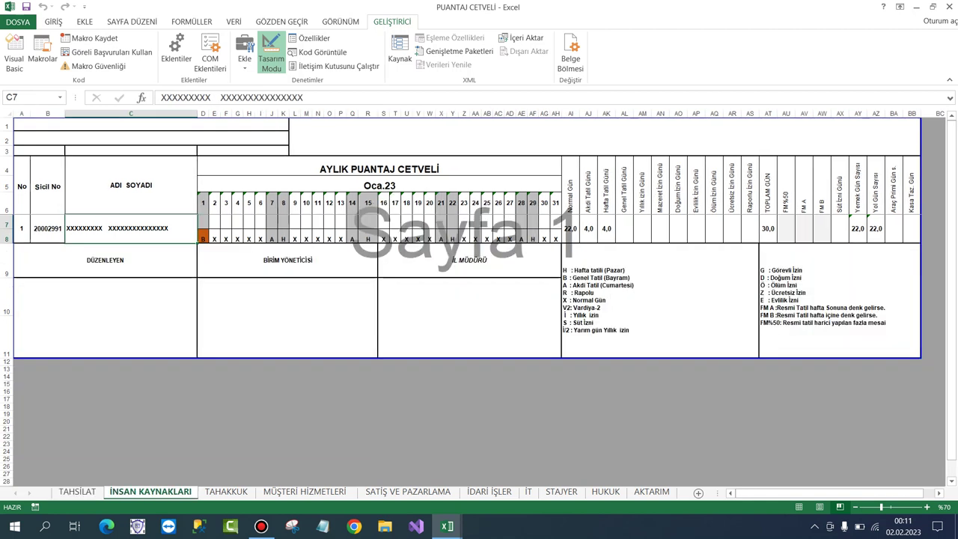
{"action": "key", "text": "ctrl+Page_Up"}
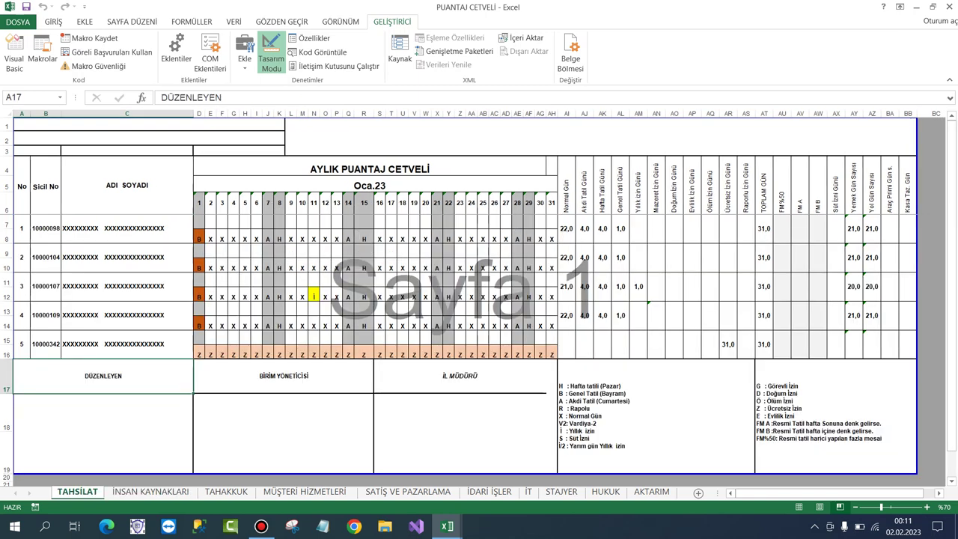
{"action": "key", "text": "ctrl+Page_Down"}
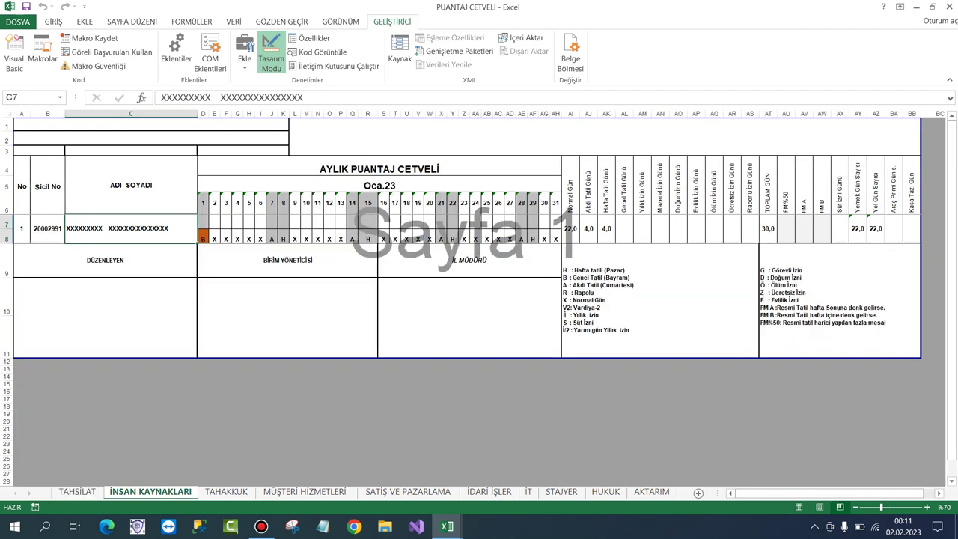
{"action": "left_click", "coordinate": [47, 228]}
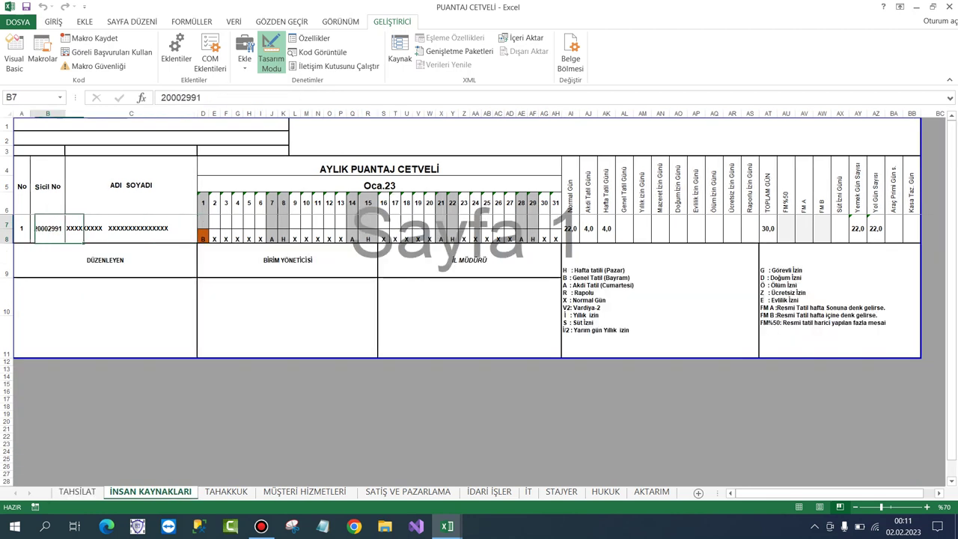
{"action": "left_click", "coordinate": [105, 260]}
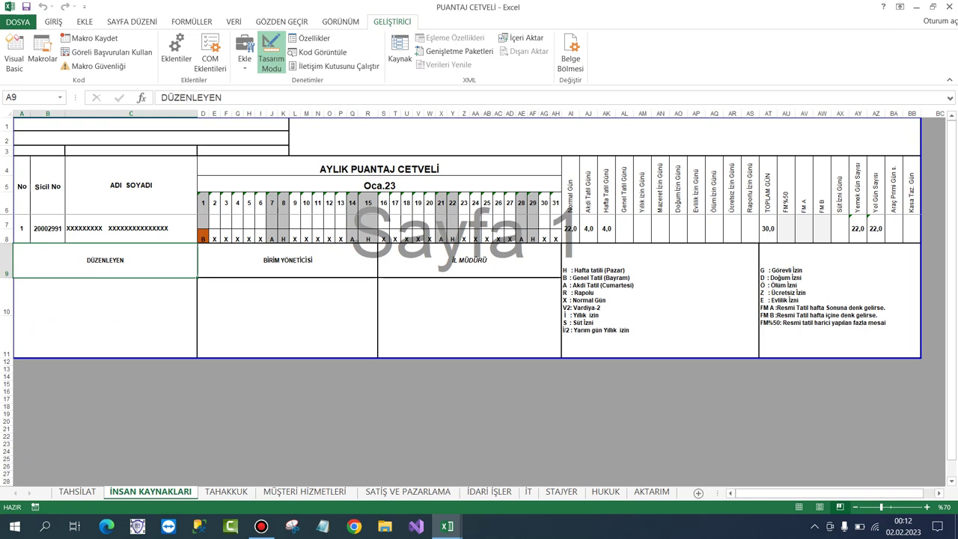
Review MÜŞTERİ HİZMETLERİ's employee 10000111 and day totals AI21:BA22, then open the VBA editor
{"action": "left_click", "coordinate": [227, 492]}
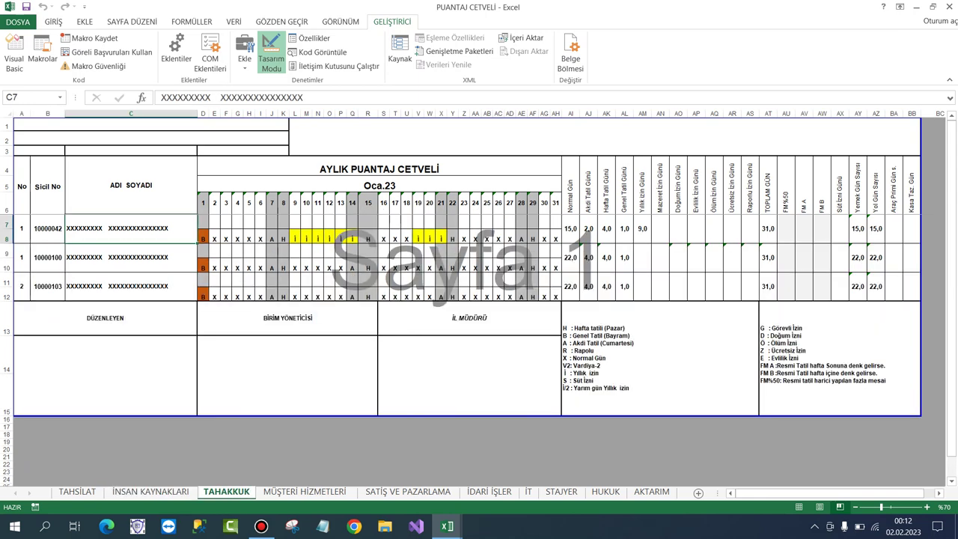
{"action": "left_click", "coordinate": [305, 492]}
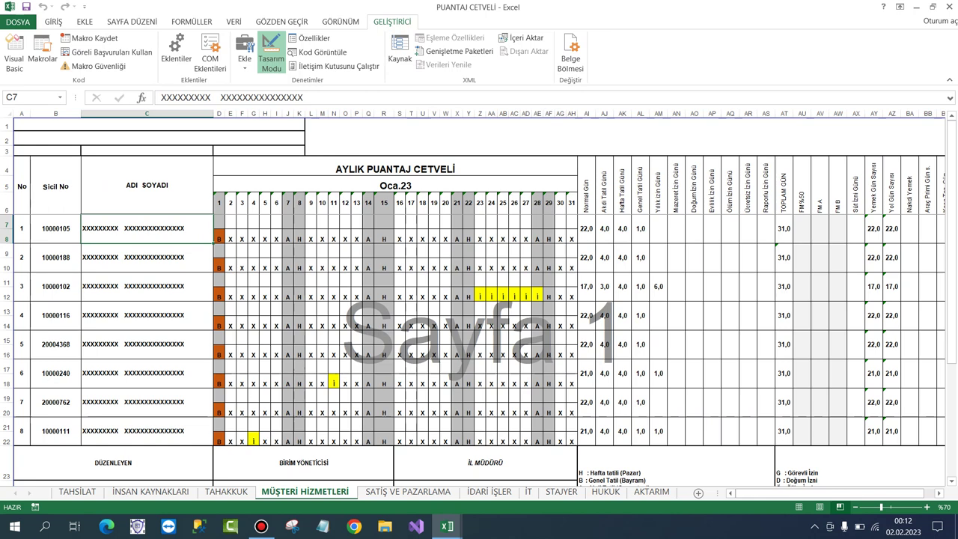
{"action": "left_click", "coordinate": [55, 431]}
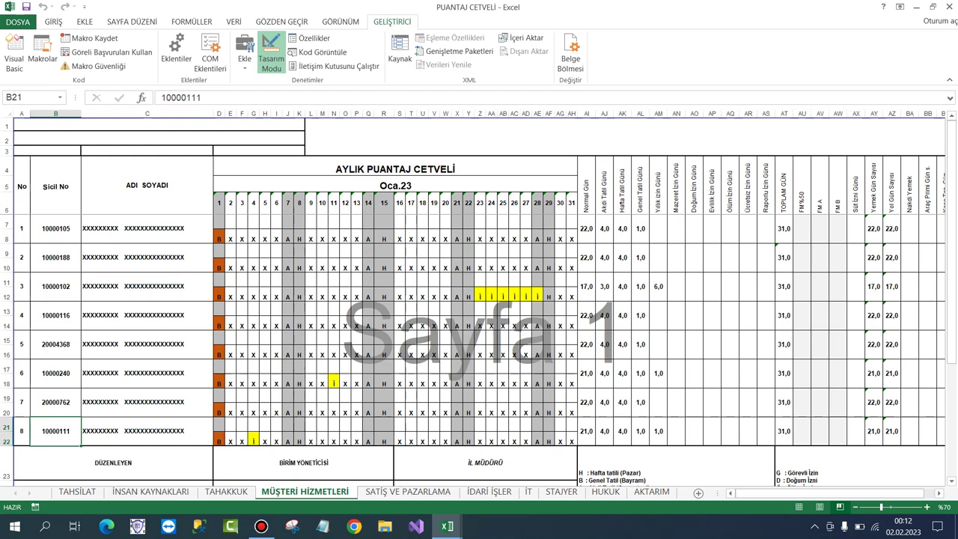
{"action": "left_click_drag", "start_coordinate": [587, 431], "coordinate": [710, 438]}
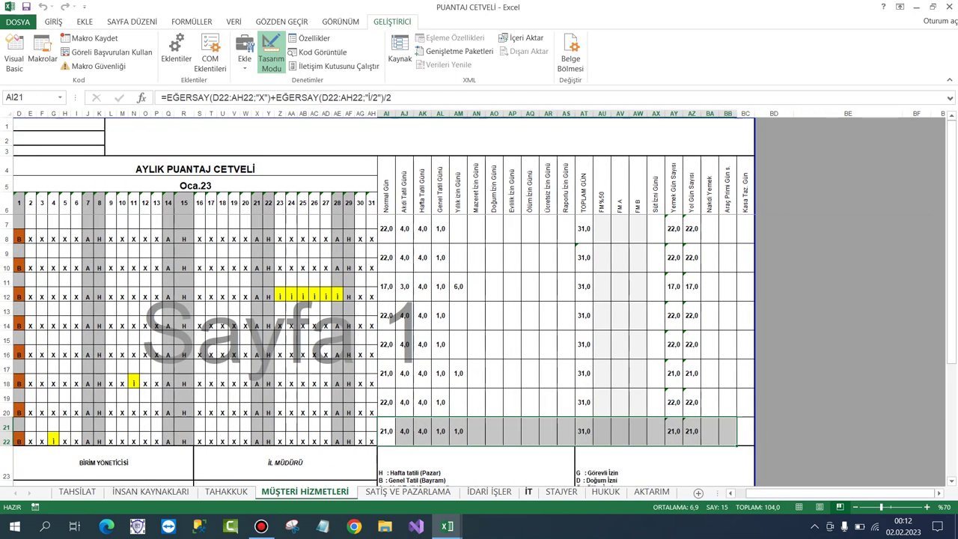
{"action": "key", "text": "alt+F11"}
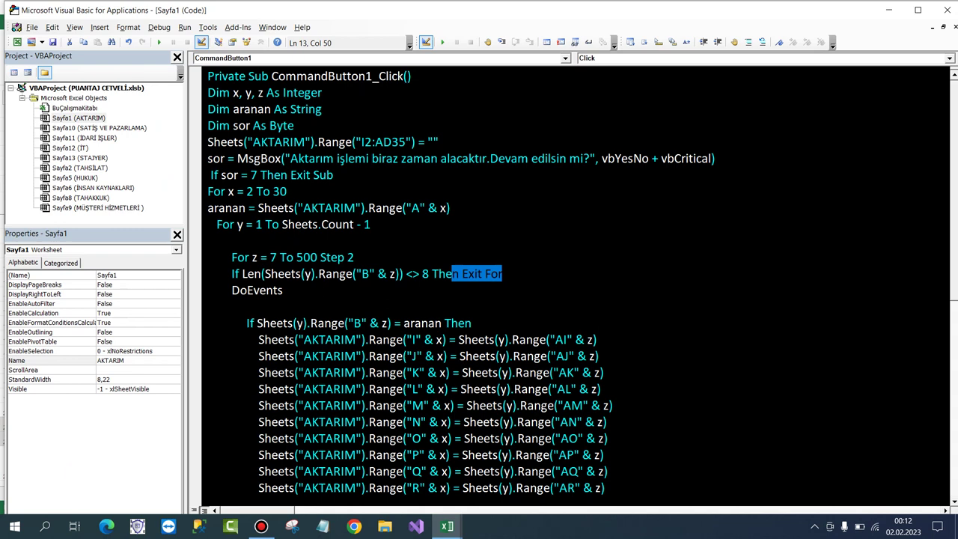
Highlight Then on the registry-number match line, and compare the AI21 and AJ21 formulas in Excel
{"action": "left_click_drag", "start_coordinate": [472, 323], "coordinate": [444, 322]}
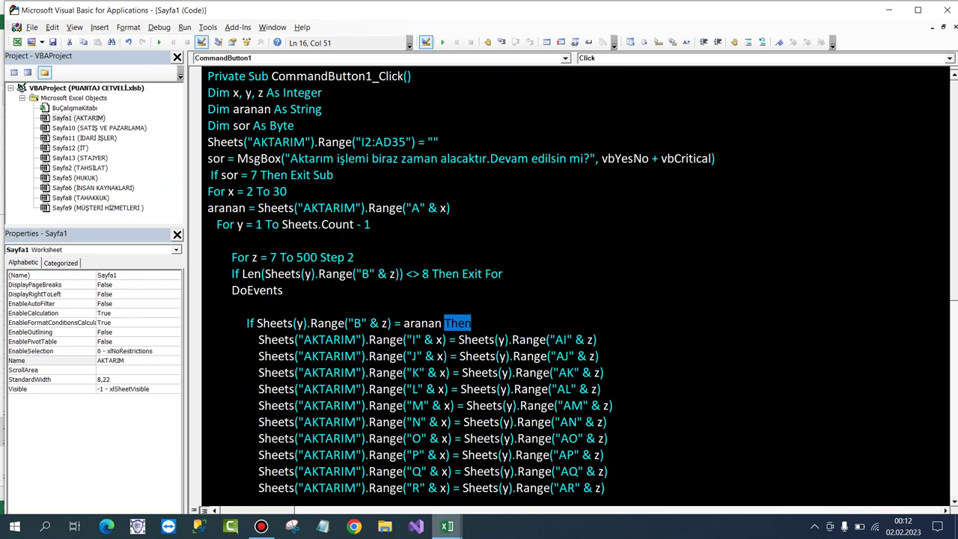
{"action": "mouse_move", "coordinate": [447, 526]}
{"action": "left_click", "coordinate": [378, 468]}
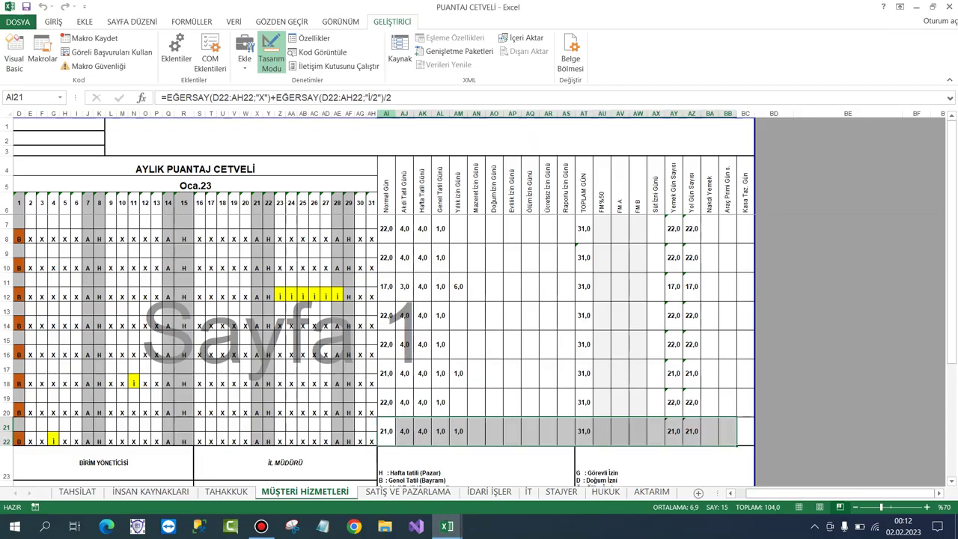
{"action": "left_click", "coordinate": [387, 113]}
{"action": "left_click", "coordinate": [386, 431]}
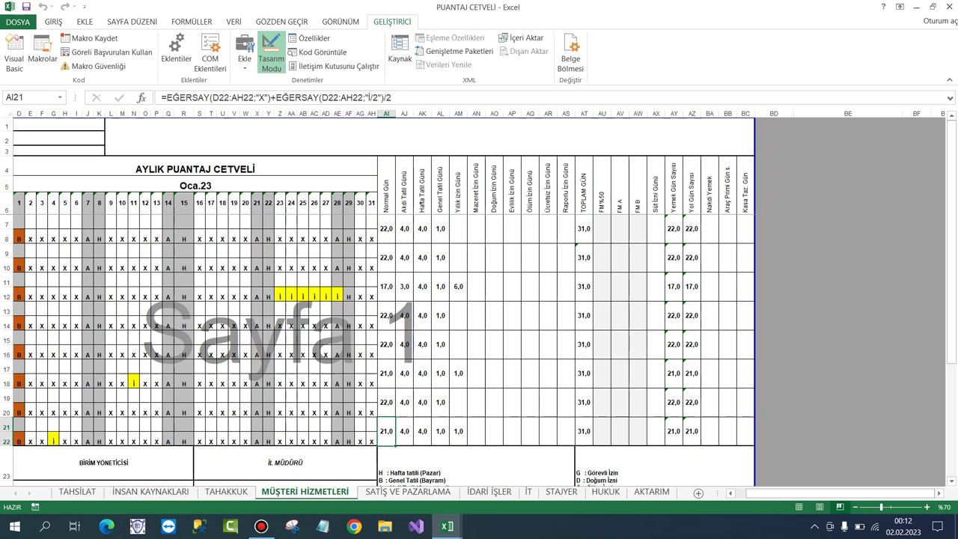
{"action": "left_click", "coordinate": [405, 432]}
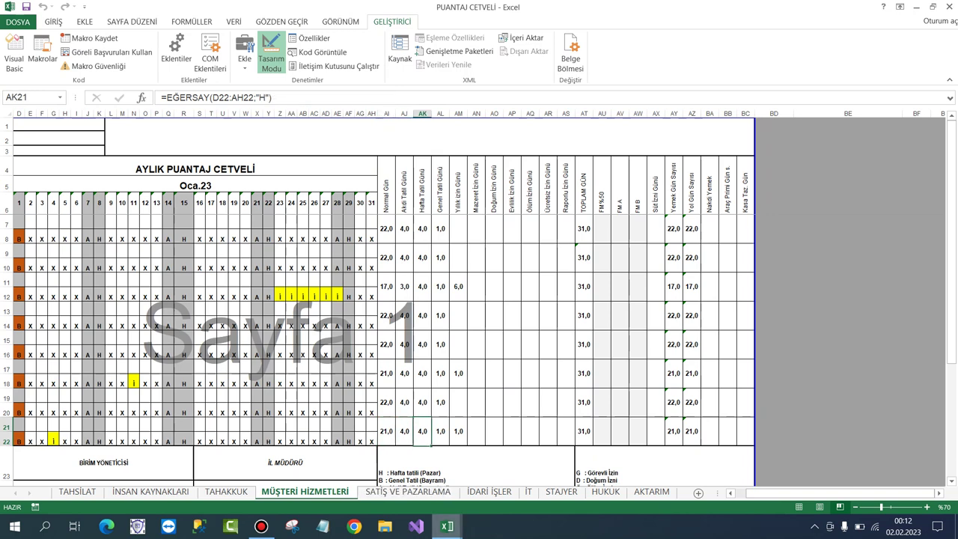
{"action": "mouse_move", "coordinate": [447, 527]}
{"action": "left_click", "coordinate": [521, 465]}
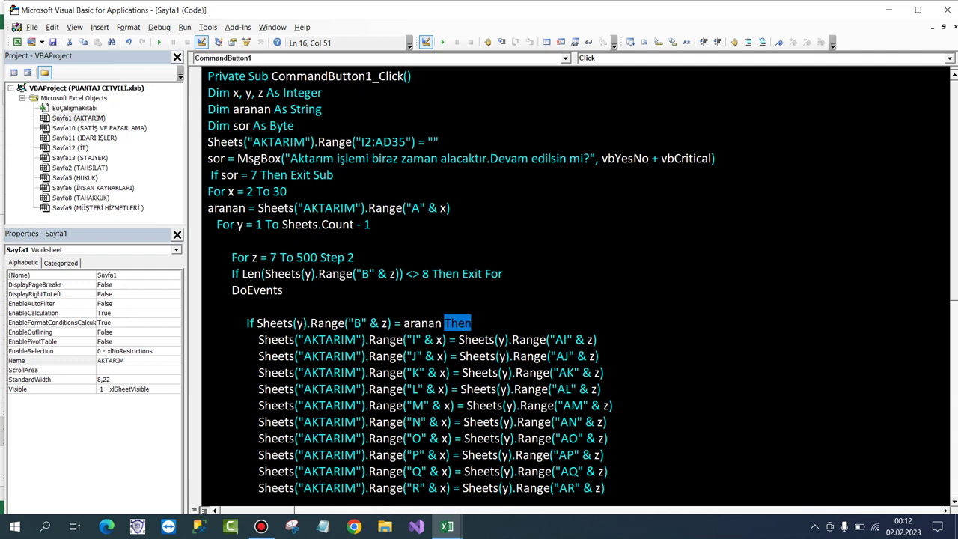
Scroll through the Sub, highlighting the match block's End If and the AC column mapping line
{"action": "scroll", "coordinate": [577, 284], "scroll_direction": "down", "scroll_amount": 2}
{"action": "scroll", "coordinate": [577, 284], "scroll_direction": "down", "scroll_amount": 2}
{"action": "scroll", "coordinate": [577, 285], "scroll_direction": "down", "scroll_amount": 1}
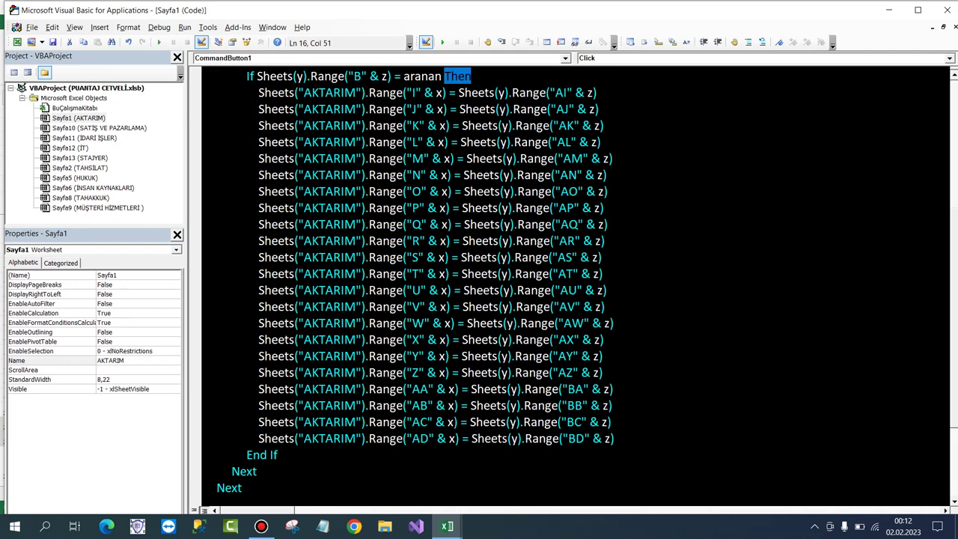
{"action": "left_click_drag", "start_coordinate": [277, 455], "coordinate": [248, 454]}
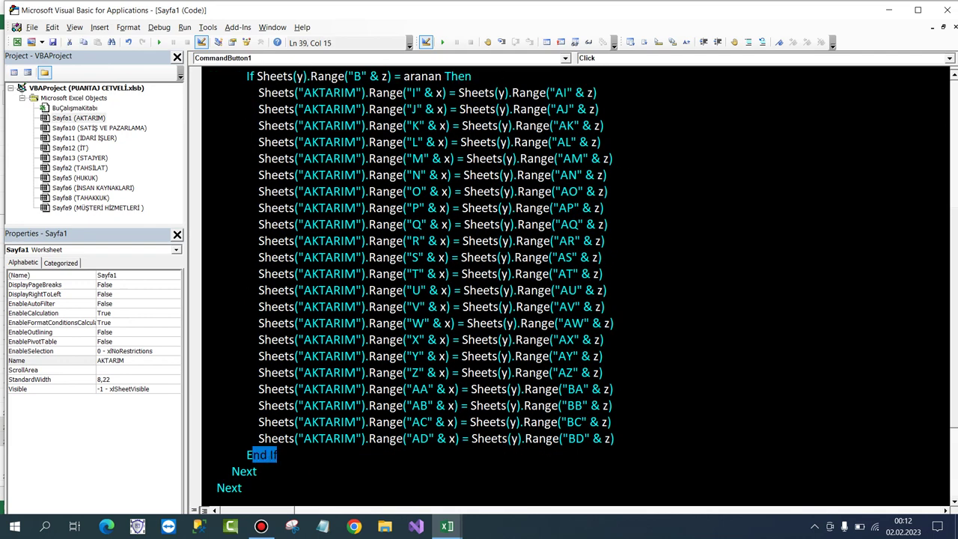
{"action": "scroll", "coordinate": [577, 284], "scroll_direction": "up", "scroll_amount": 5}
{"action": "scroll", "coordinate": [576, 284], "scroll_direction": "down", "scroll_amount": 5}
{"action": "scroll", "coordinate": [577, 284], "scroll_direction": "down", "scroll_amount": 3}
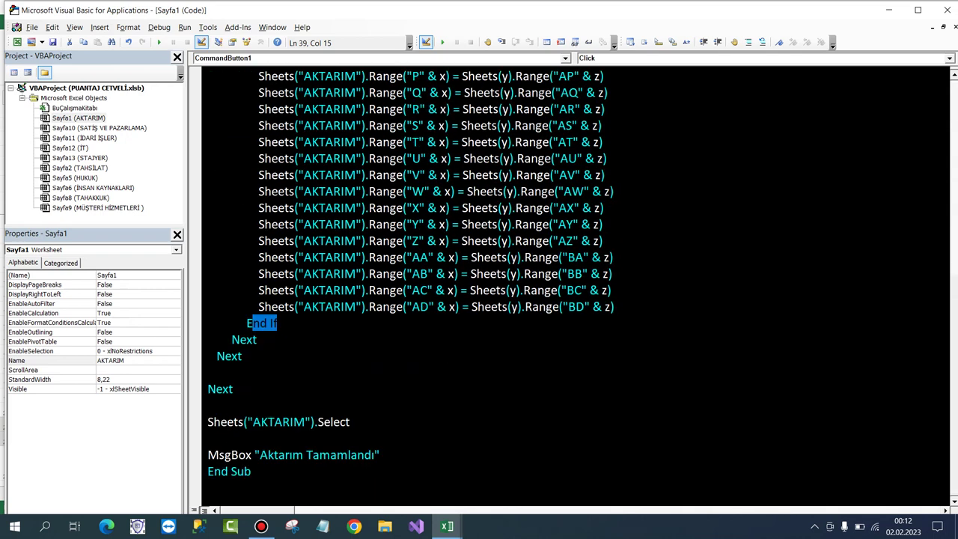
{"action": "left_click", "coordinate": [429, 289]}
{"action": "scroll", "coordinate": [429, 290], "scroll_direction": "up", "scroll_amount": 3}
{"action": "scroll", "coordinate": [429, 290], "scroll_direction": "up", "scroll_amount": 5}
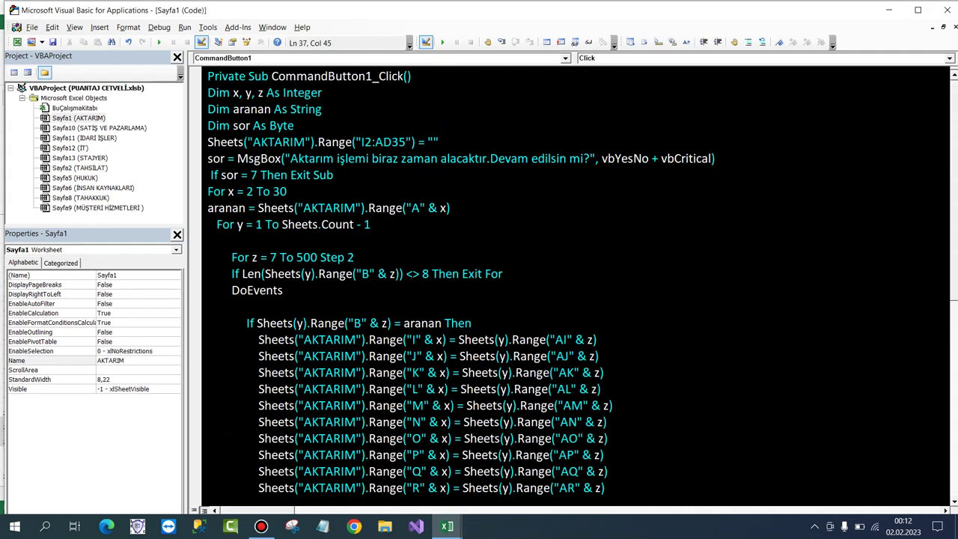
Run the Aktar transfer macro from the AKTARIM sheet and dismiss the 'Aktarım Tamamlandı' message
{"action": "mouse_move", "coordinate": [447, 526]}
{"action": "left_click", "coordinate": [382, 468]}
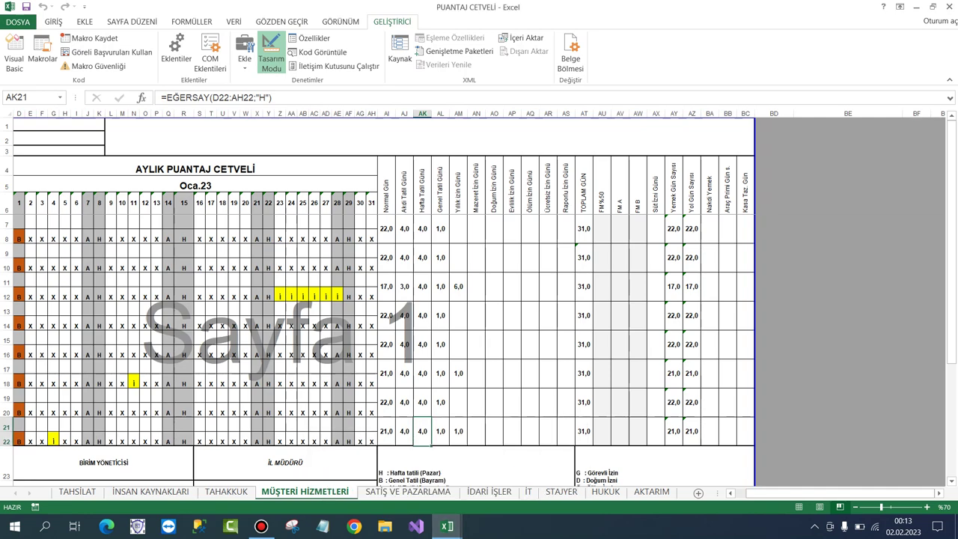
{"action": "left_click", "coordinate": [652, 492]}
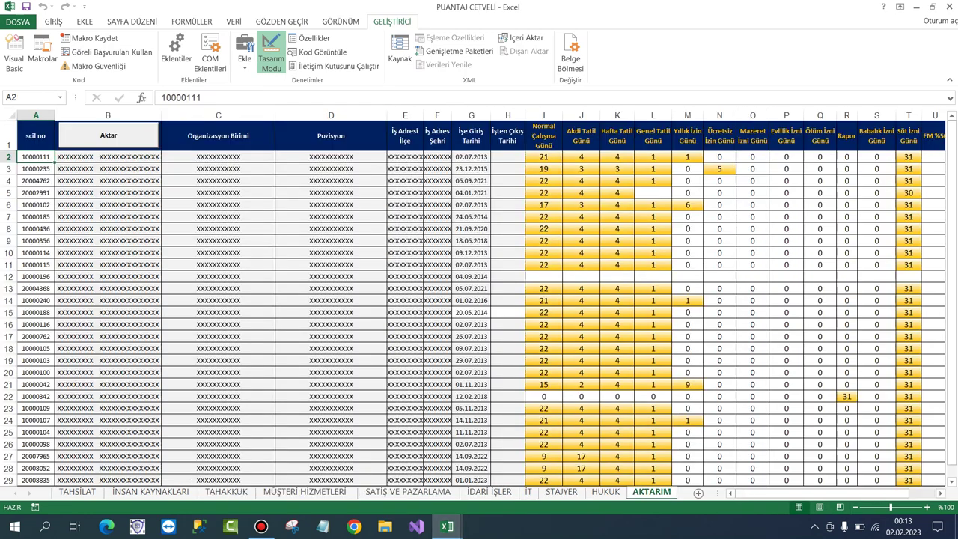
{"action": "left_click", "coordinate": [271, 56]}
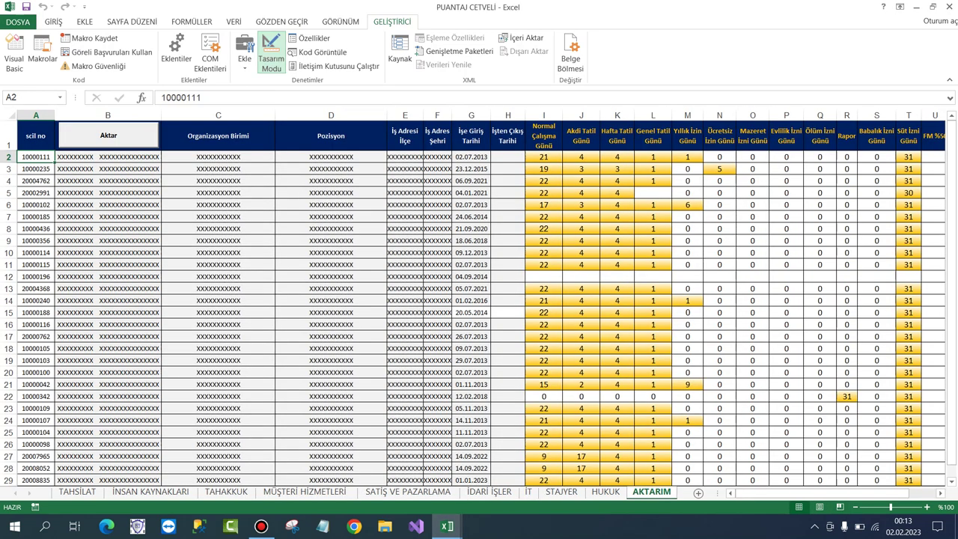
{"action": "left_click", "coordinate": [108, 135]}
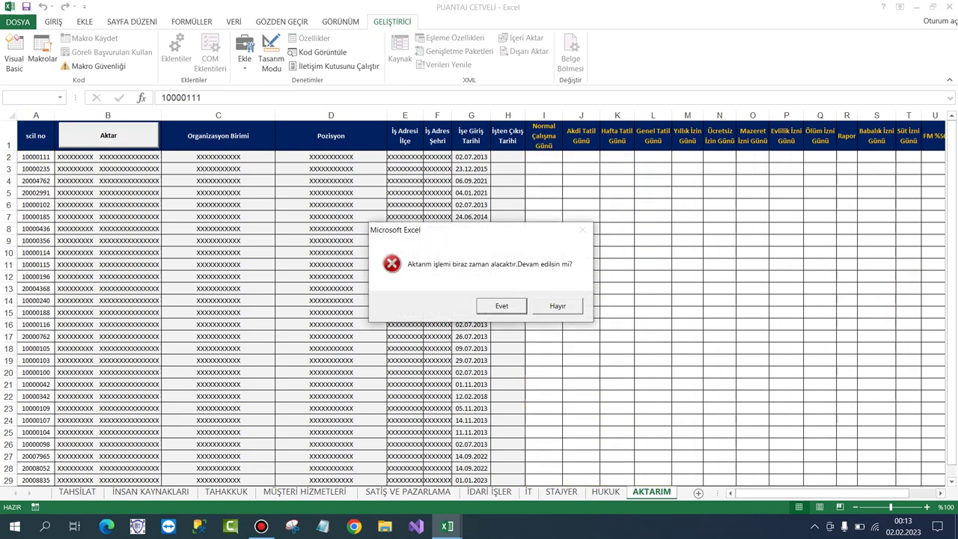
{"action": "key", "text": "Return"}
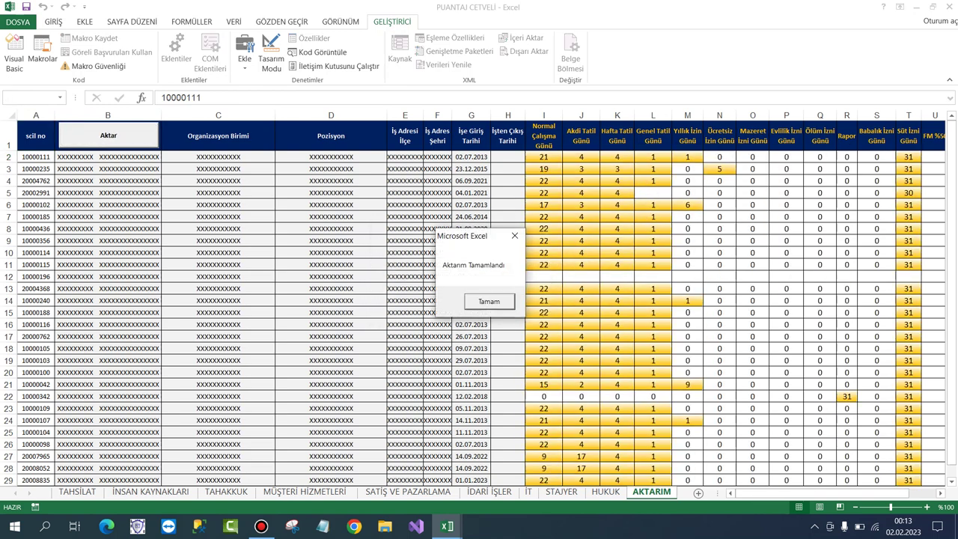
{"action": "left_click", "coordinate": [488, 301]}
{"action": "left_click", "coordinate": [331, 205]}
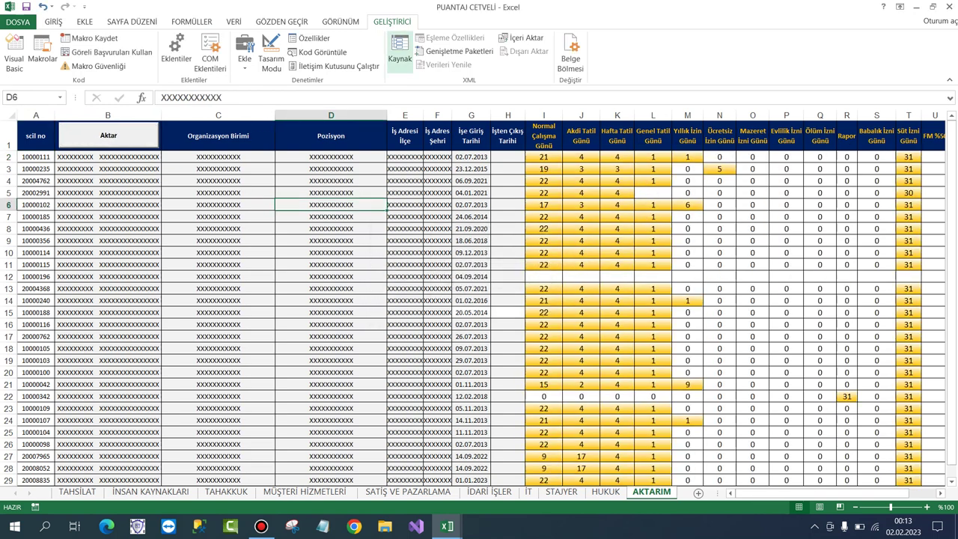
Uncheck Geliştirici in Şeridi Özelleştir to hide the Developer tab
{"action": "right_click", "coordinate": [458, 54]}
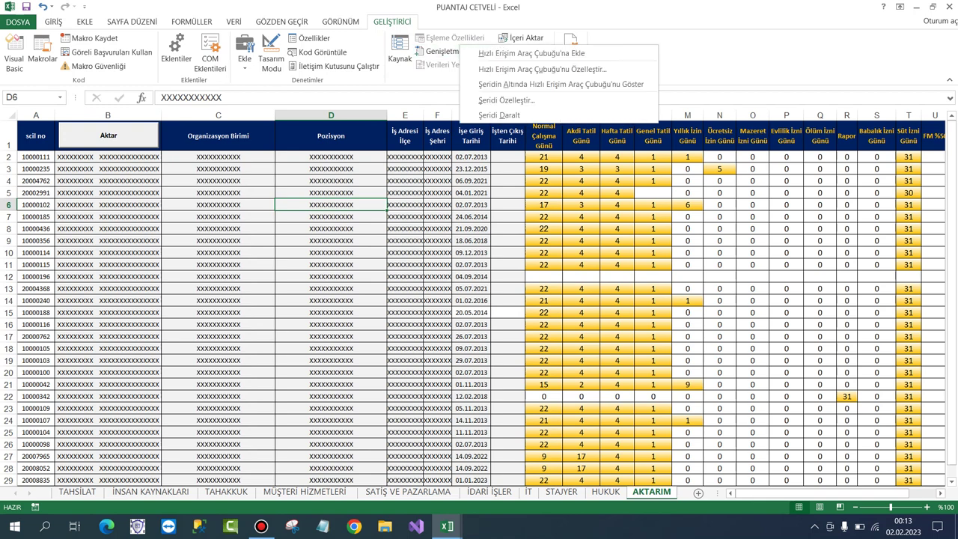
{"action": "left_click", "coordinate": [494, 99]}
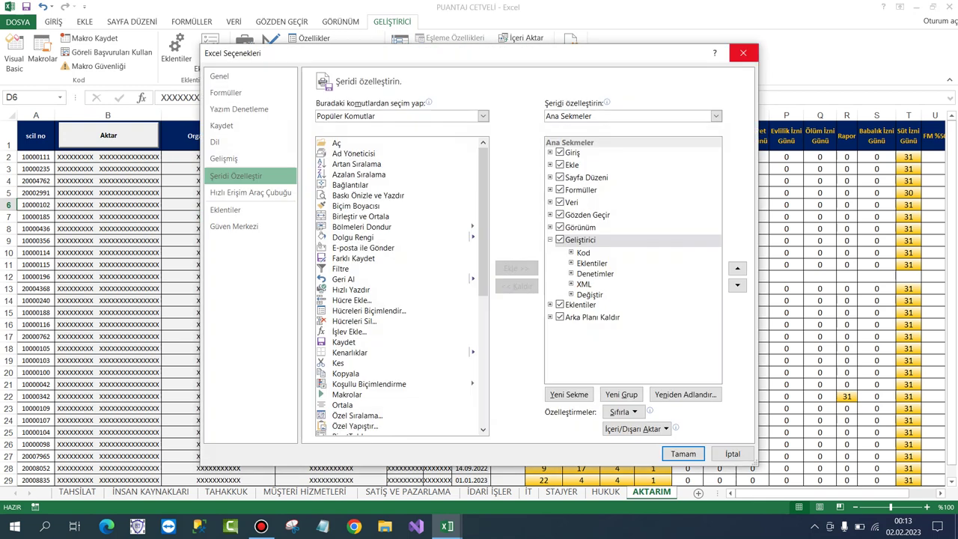
{"action": "left_click", "coordinate": [752, 46]}
{"action": "right_click", "coordinate": [623, 62]}
{"action": "left_click", "coordinate": [668, 98]}
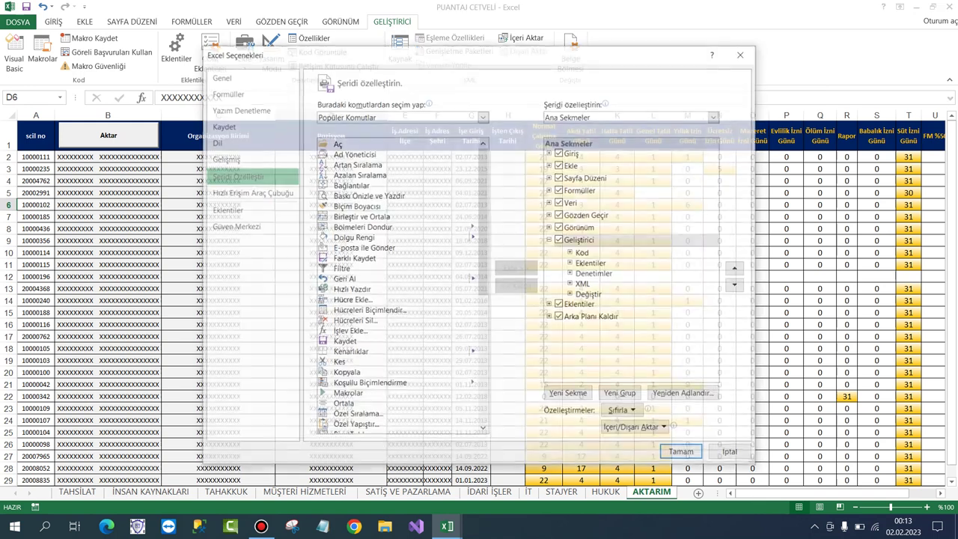
{"action": "left_click", "coordinate": [560, 240]}
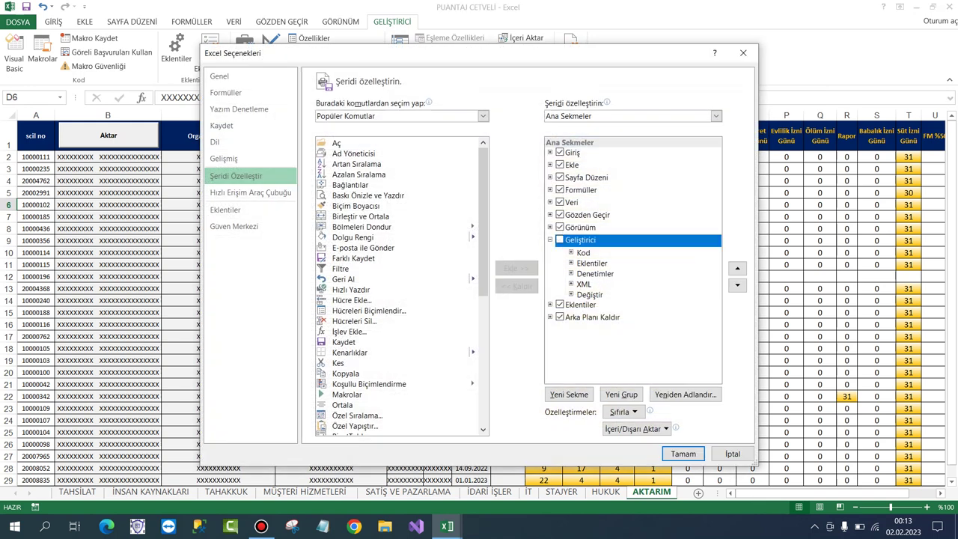
{"action": "left_click", "coordinate": [682, 454]}
Re-check Geliştirici in ribbon customization to restore the Developer tab
{"action": "right_click", "coordinate": [351, 39]}
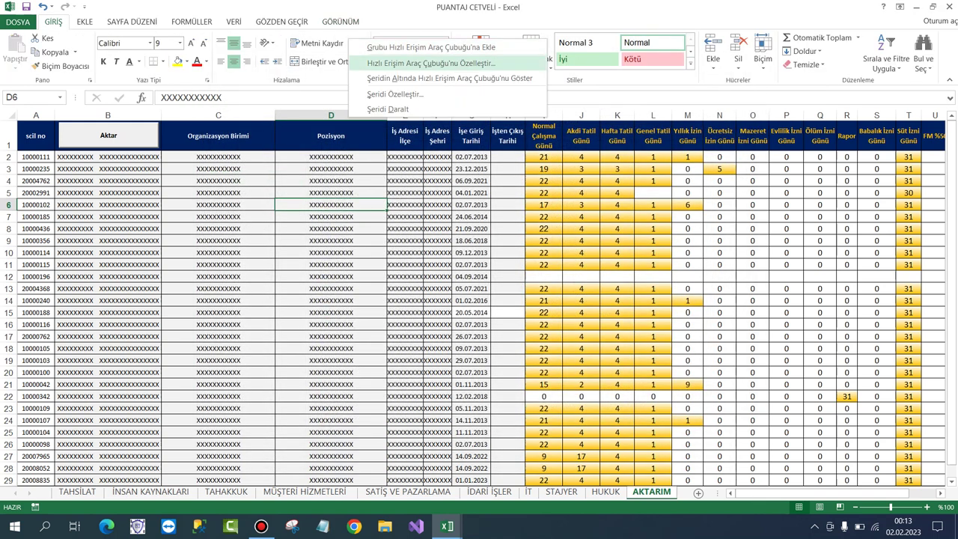
{"action": "left_click", "coordinate": [389, 94]}
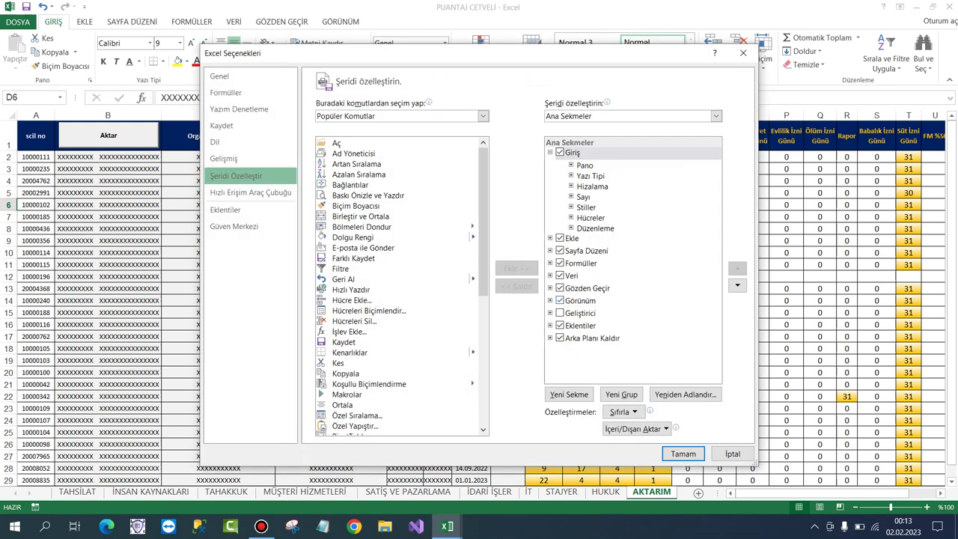
{"action": "left_click", "coordinate": [559, 313]}
{"action": "left_click", "coordinate": [683, 454]}
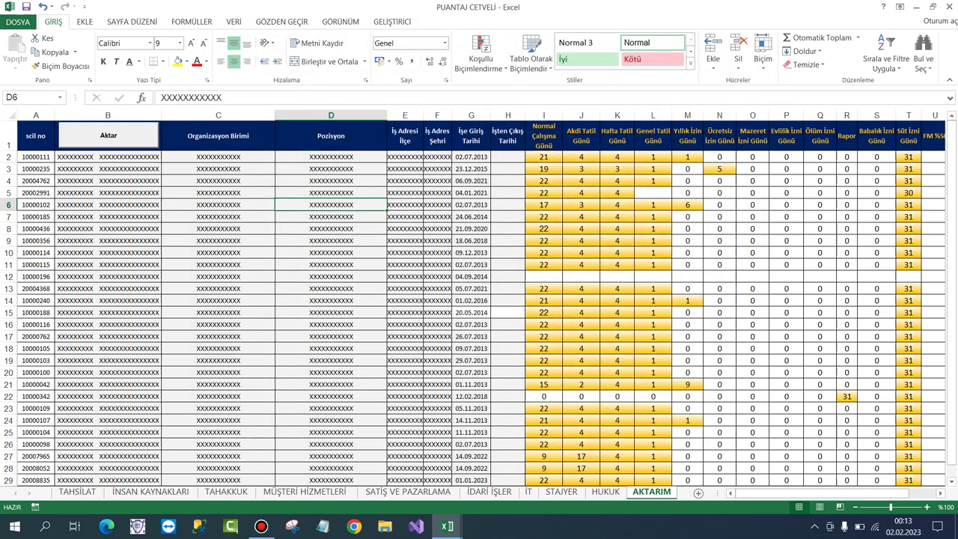
Draw an ActiveX command button over cell C1 and open its CommandButton2_Click procedure
{"action": "left_click", "coordinate": [393, 21]}
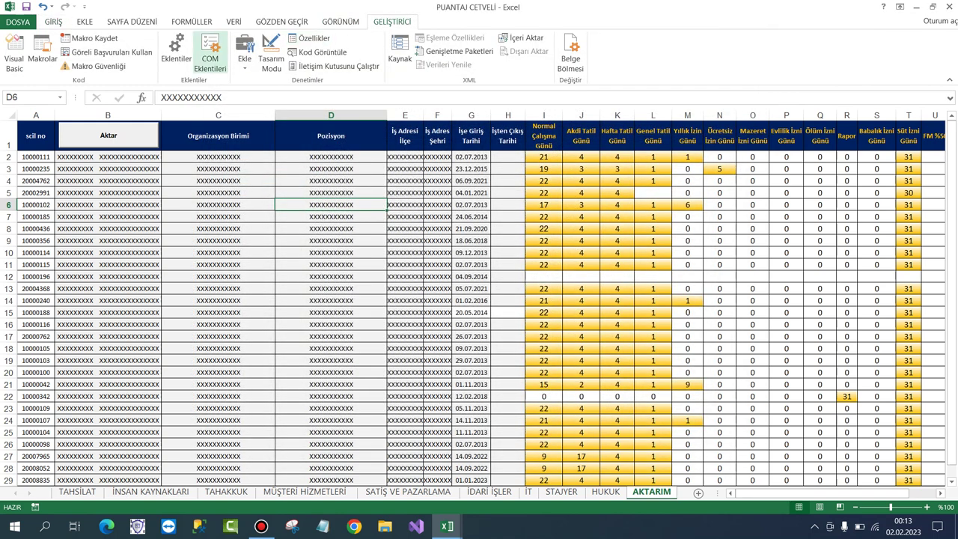
{"action": "left_click", "coordinate": [245, 53]}
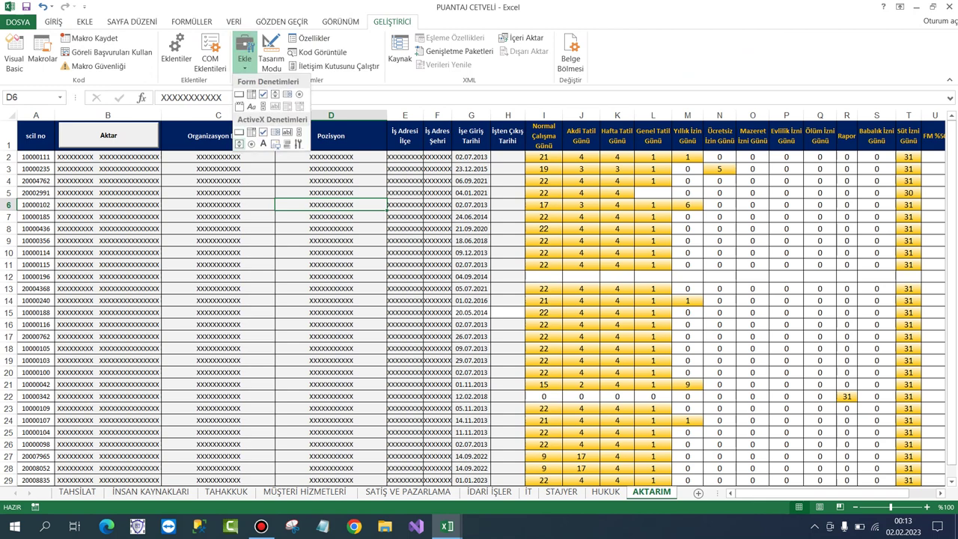
{"action": "left_click", "coordinate": [239, 132]}
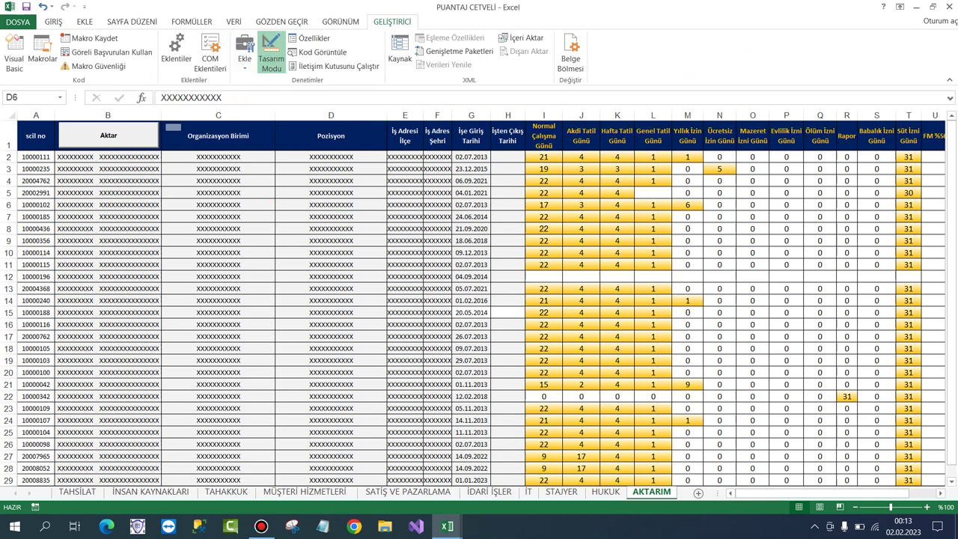
{"action": "left_click_drag", "start_coordinate": [165, 123], "coordinate": [272, 155]}
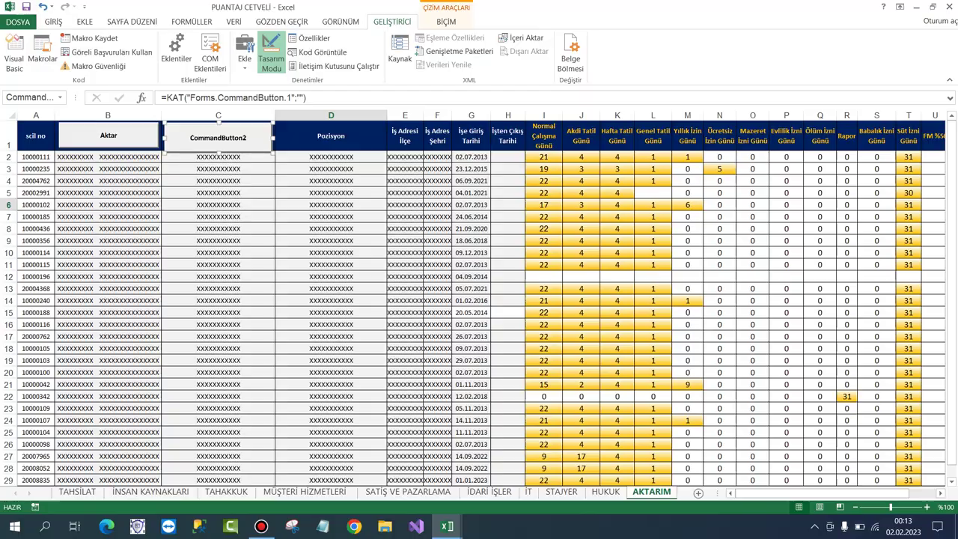
{"action": "double_click", "coordinate": [218, 138]}
Look over the empty click procedure, then return to the PUANTAJ CETVELİ workbook
{"action": "scroll", "coordinate": [576, 285], "scroll_direction": "up", "scroll_amount": 8}
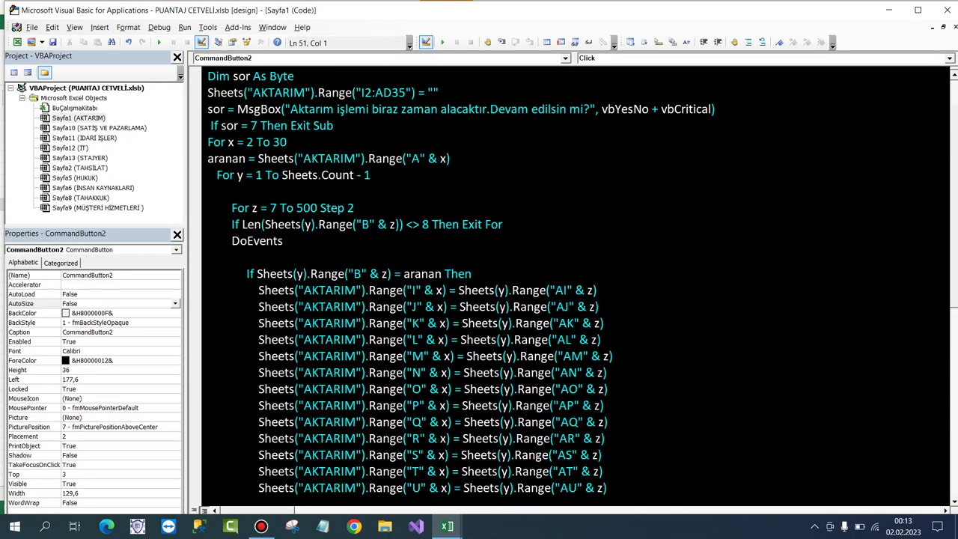
{"action": "scroll", "coordinate": [576, 285], "scroll_direction": "down", "scroll_amount": 8}
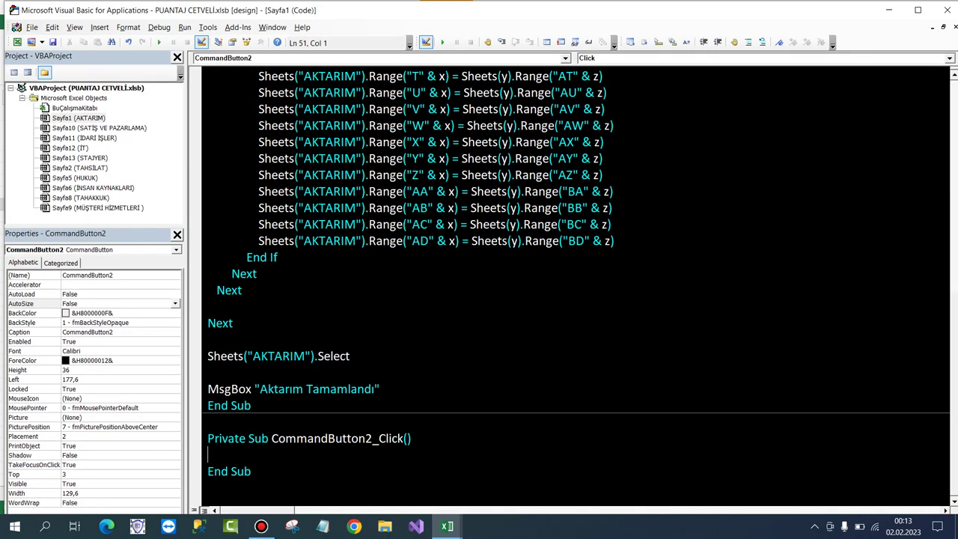
{"action": "left_click", "coordinate": [448, 526]}
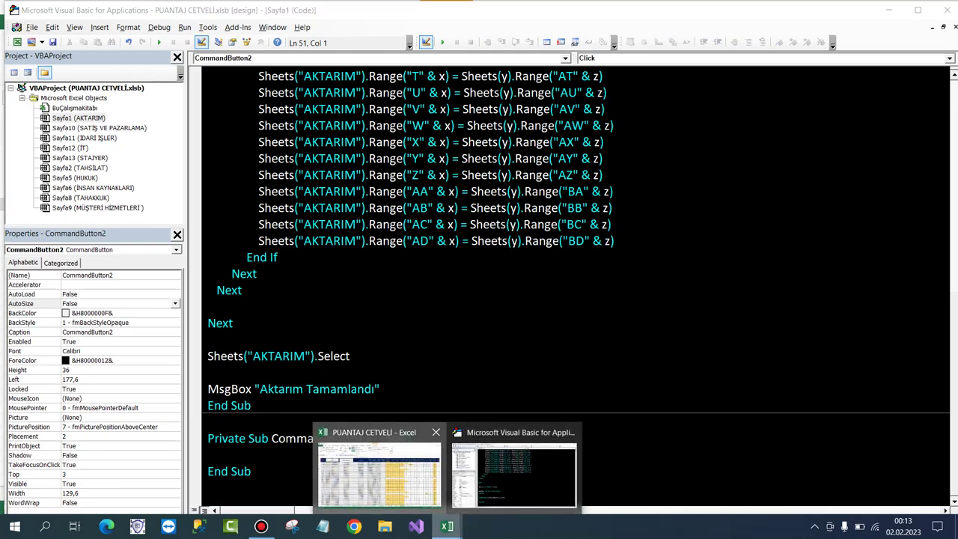
{"action": "left_click", "coordinate": [374, 464]}
{"action": "left_click", "coordinate": [17, 22]}
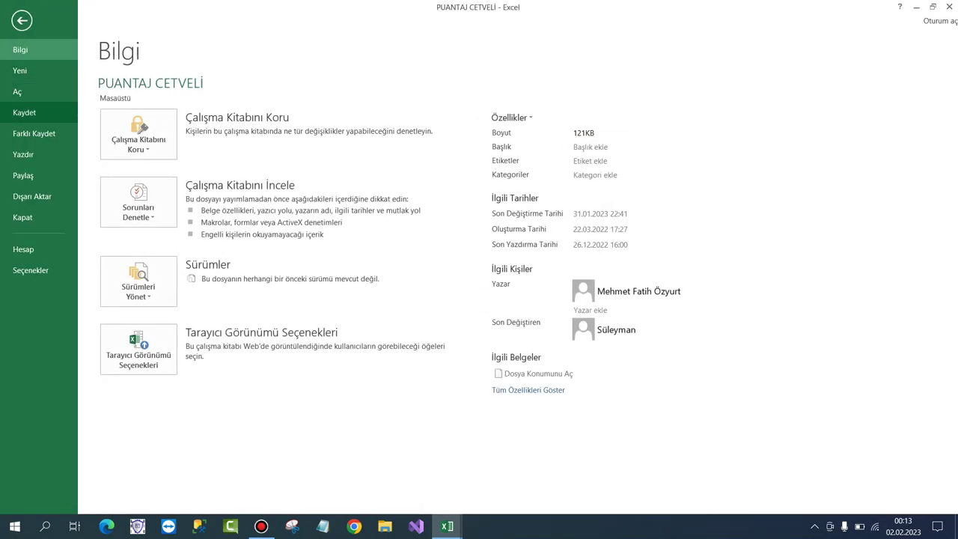
{"action": "left_click", "coordinate": [34, 133]}
{"action": "left_click", "coordinate": [316, 342]}
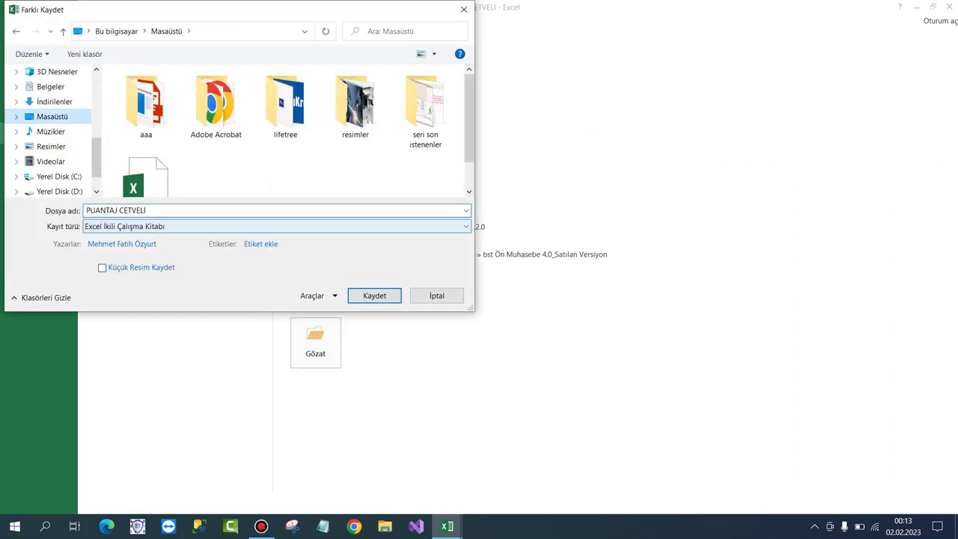
{"action": "left_click", "coordinate": [277, 226]}
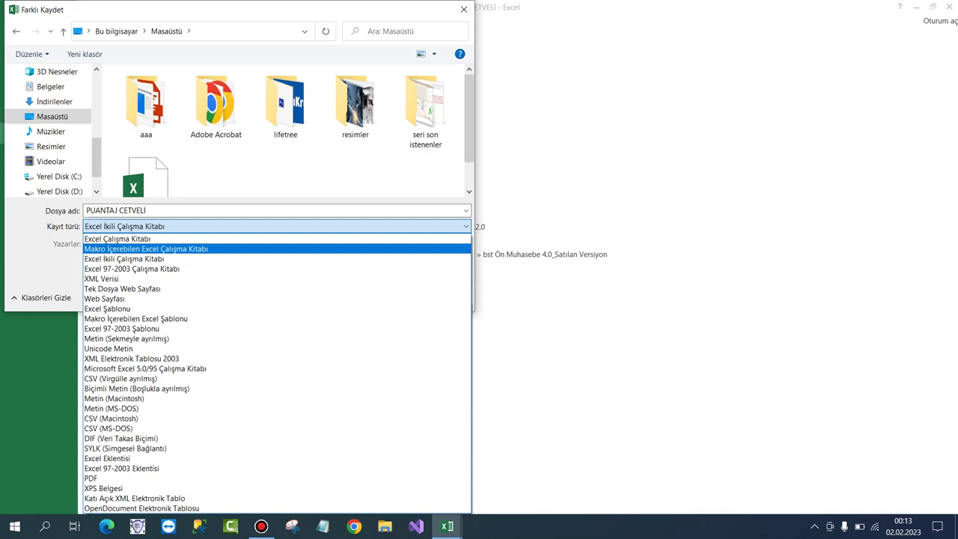
{"action": "key", "text": "Down"}
{"action": "key", "text": "Down"}
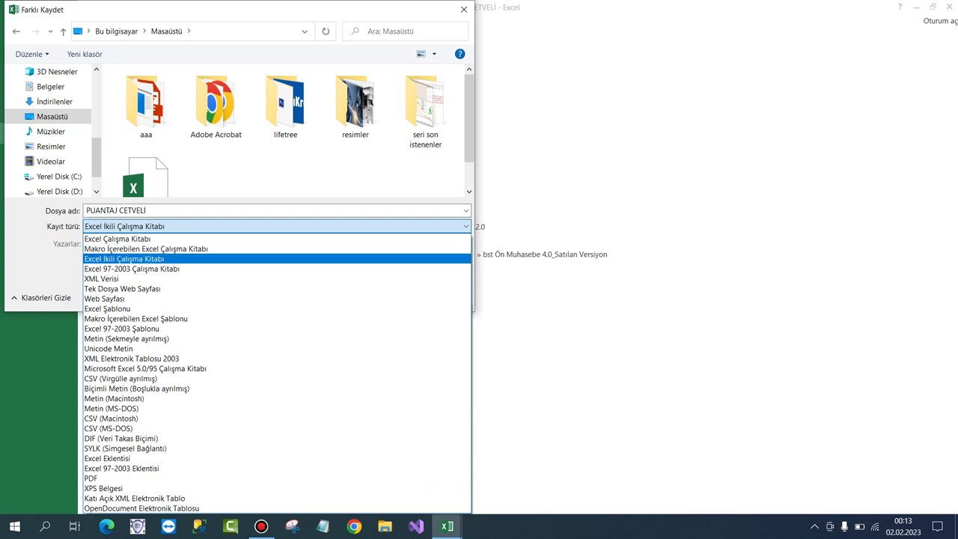
{"action": "left_click", "coordinate": [118, 238]}
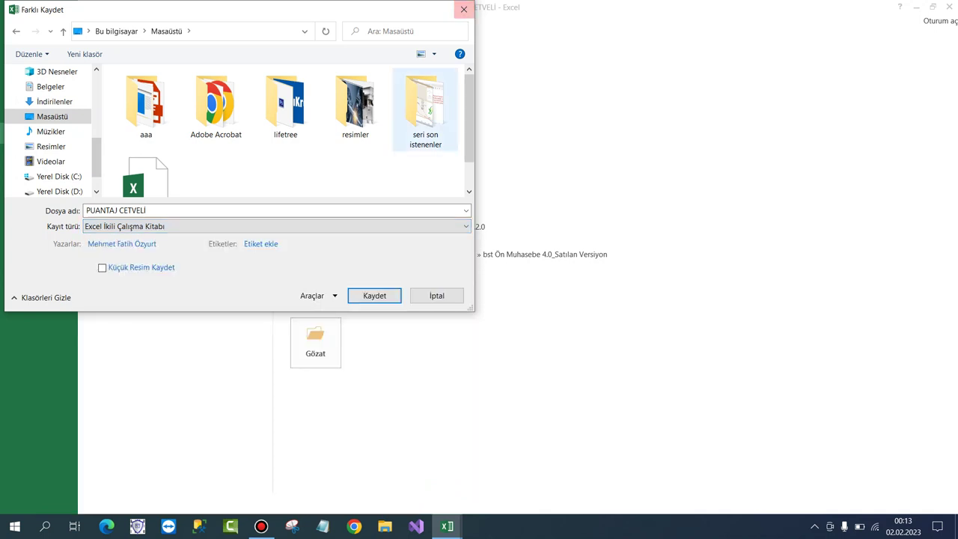
{"action": "left_click", "coordinate": [436, 295]}
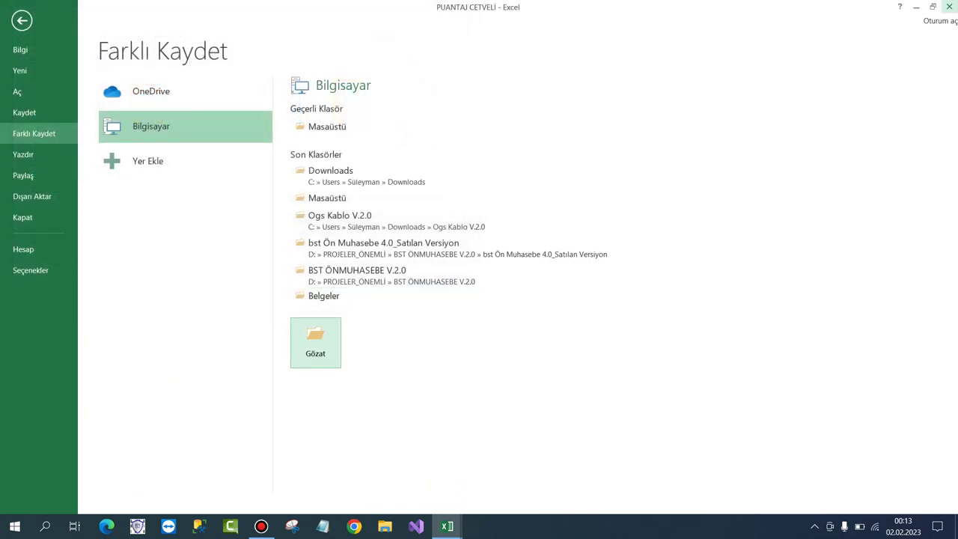
{"action": "left_click", "coordinate": [22, 20]}
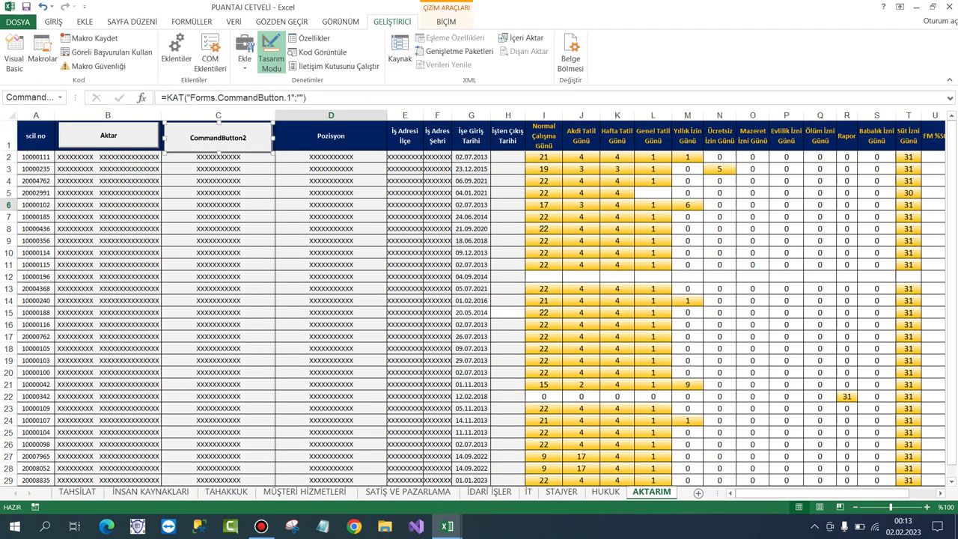
Deselect CommandButton2 with Esc so the AKTARIM sheet's cells are active again
{"action": "key", "text": "Escape"}
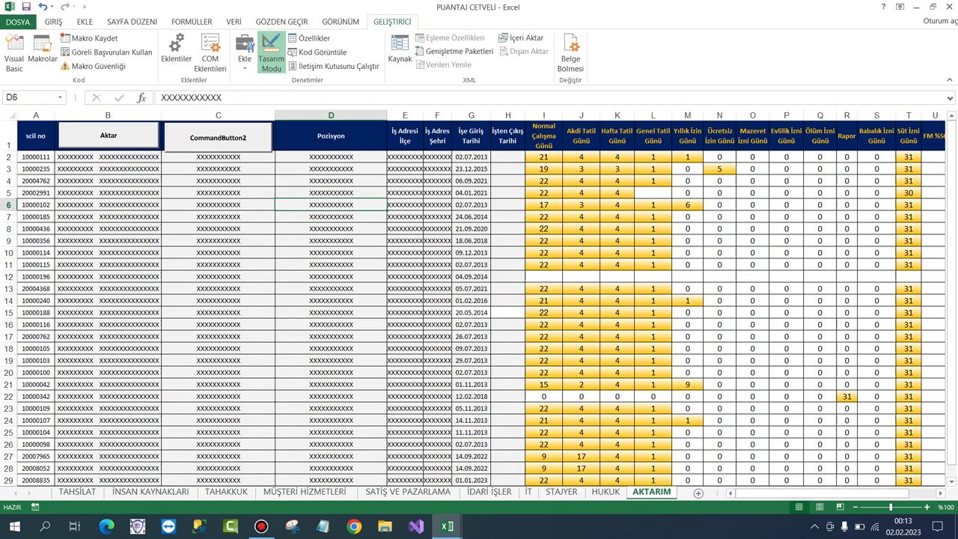
{"action": "left_click", "coordinate": [261, 526]}
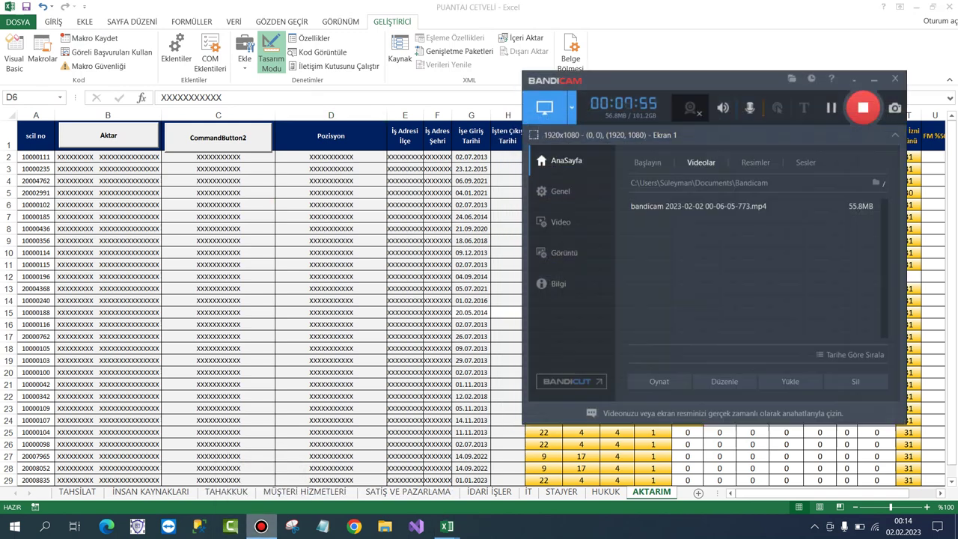